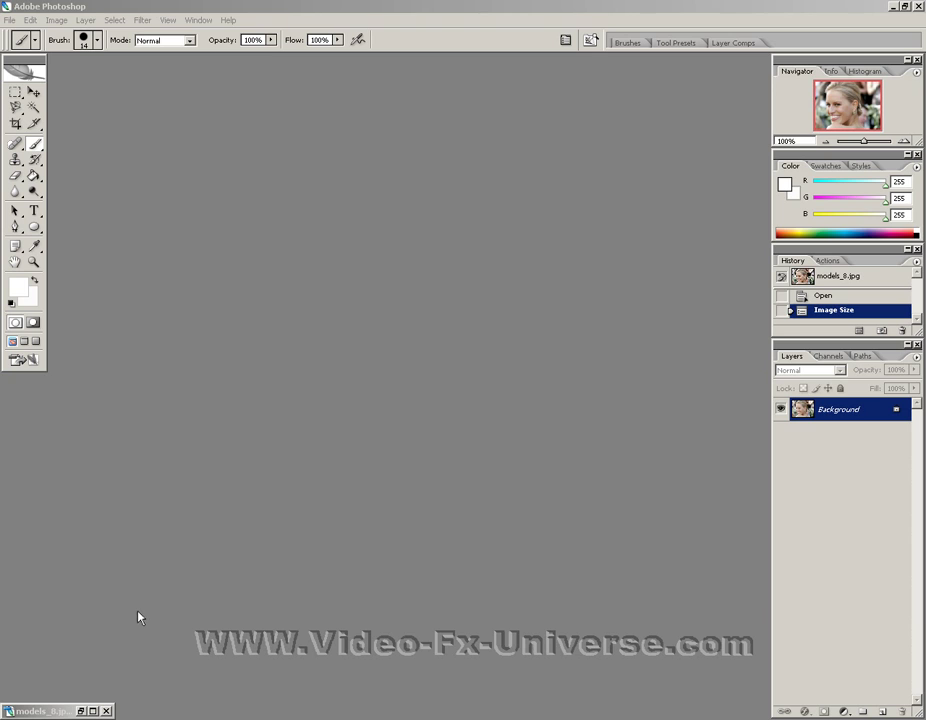
- Restore the minimized models_8.jpg document window and bring up the Background layer's options
left_click(81, 711)
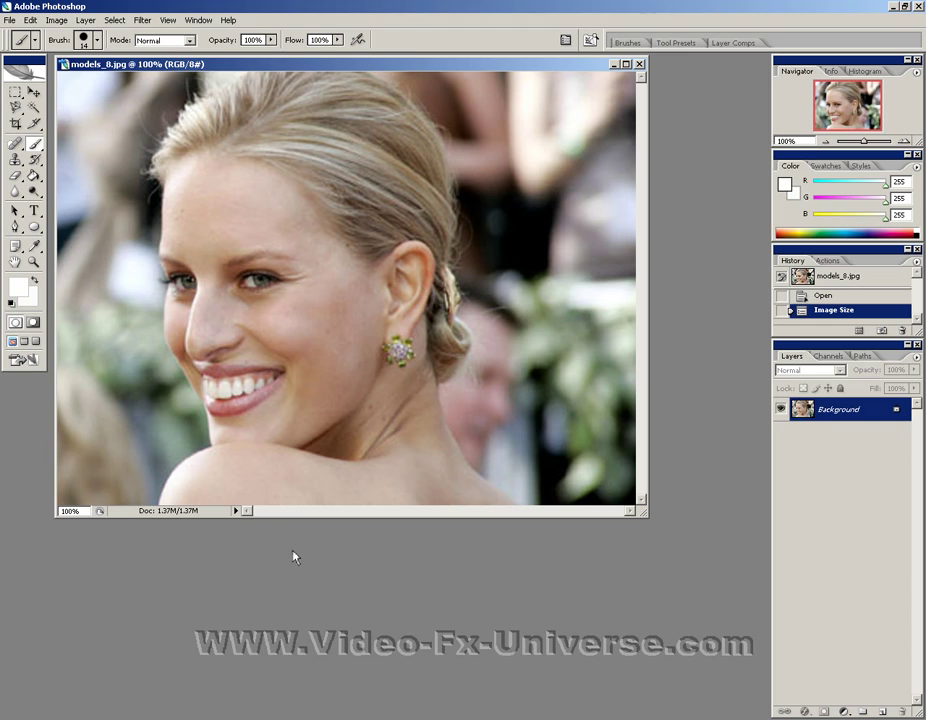
right_click(827, 413)
- Duplicate Background as 'Background copy', set it to Color Dodge and invert it
left_click(762, 437)
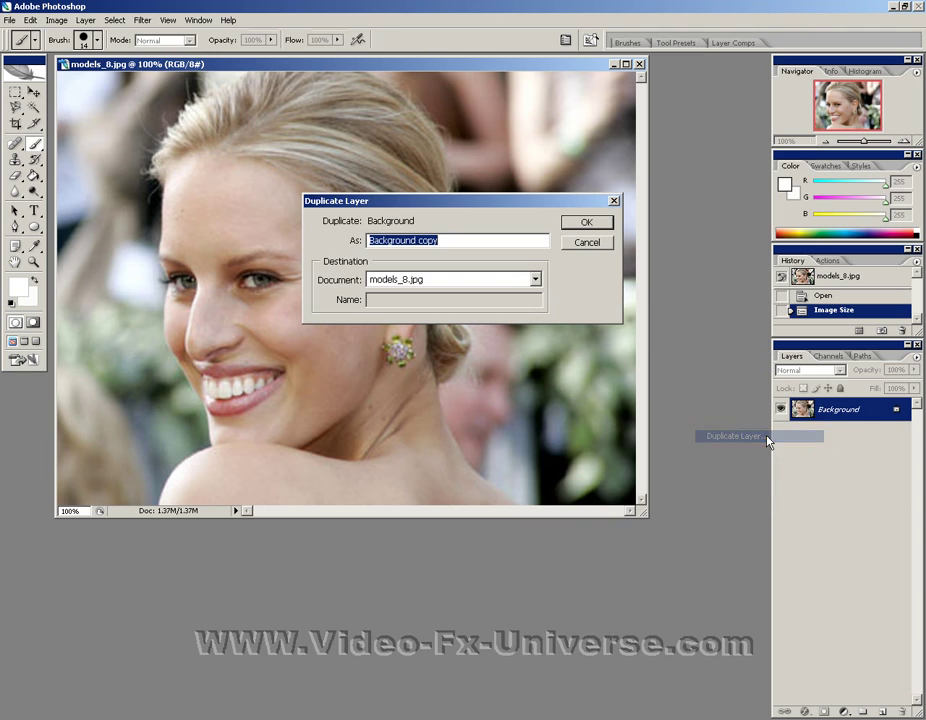
left_click(586, 224)
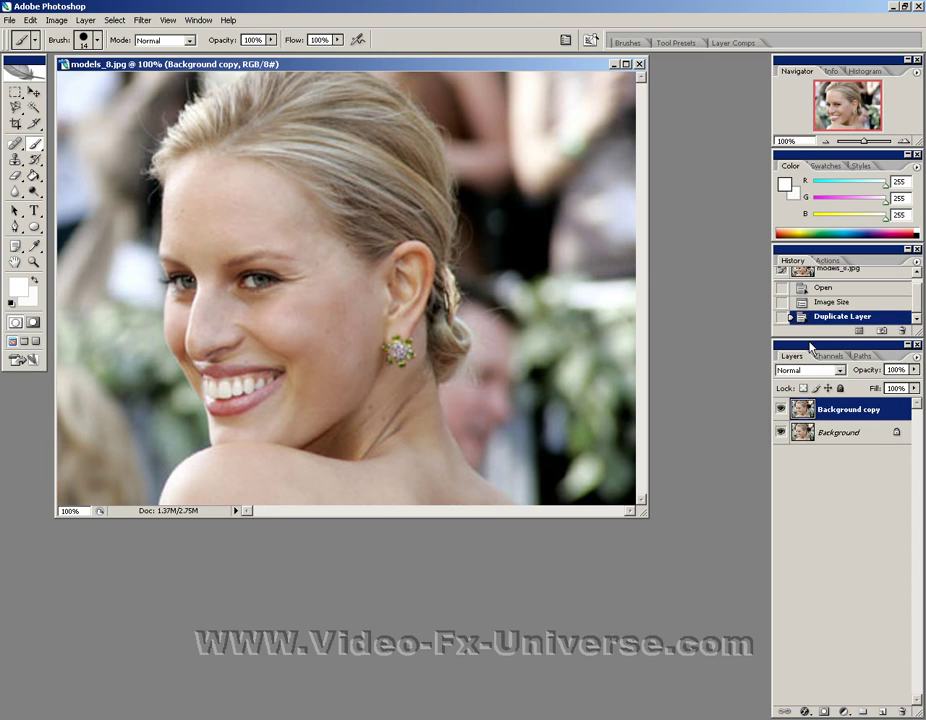
left_click(840, 372)
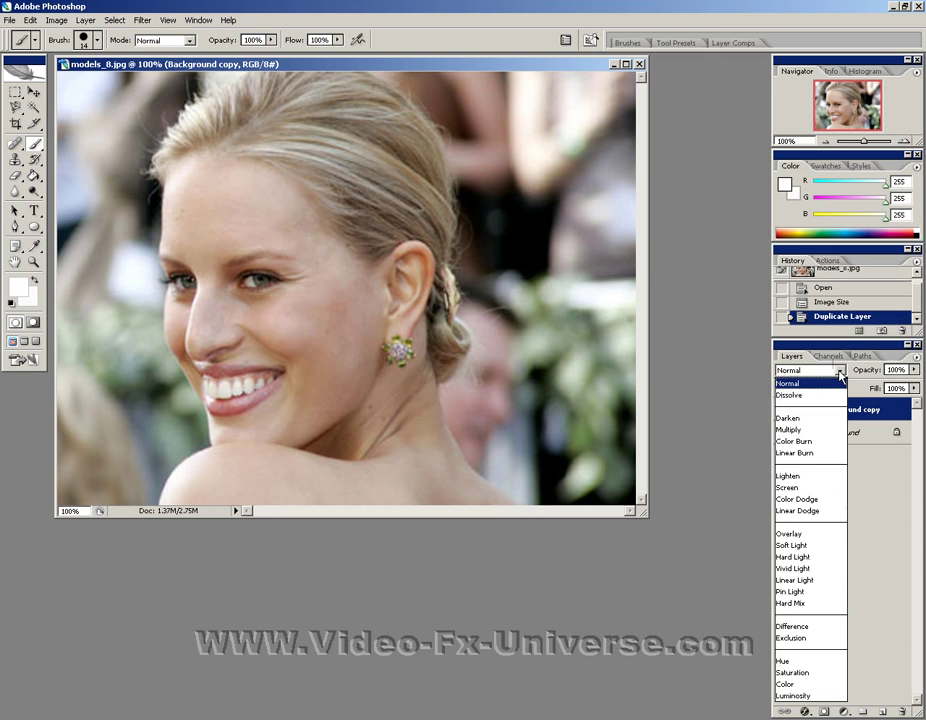
left_click(805, 499)
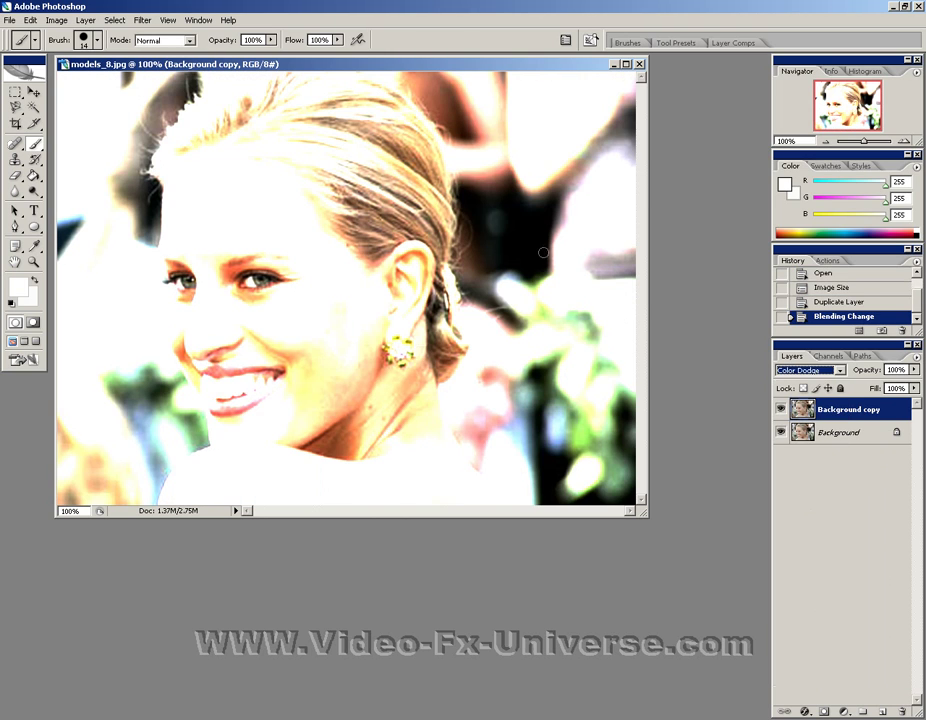
key("Return")
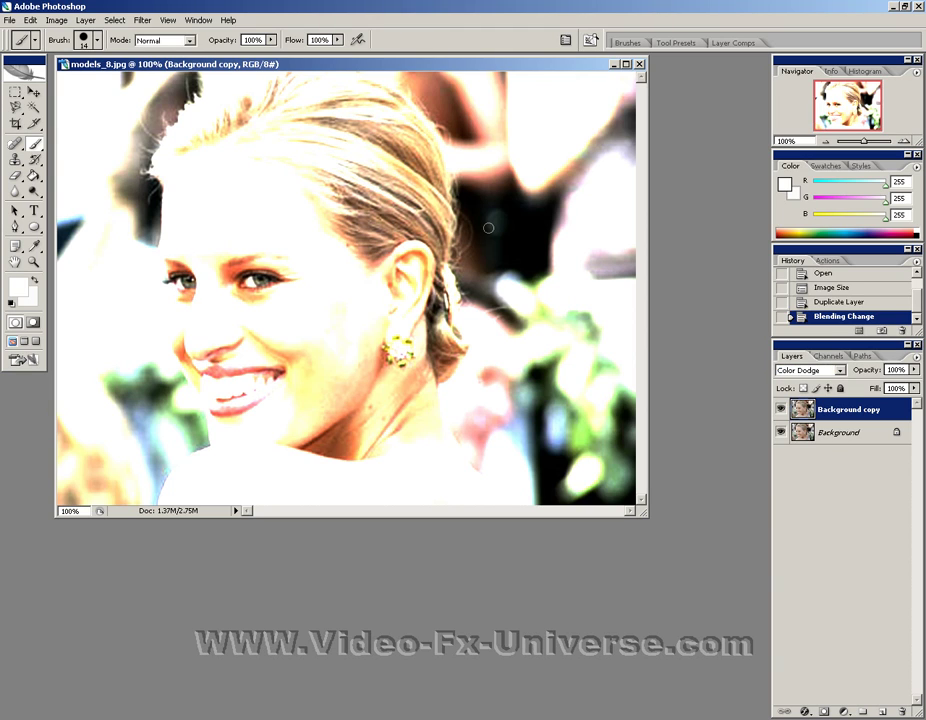
key("ctrl+i")
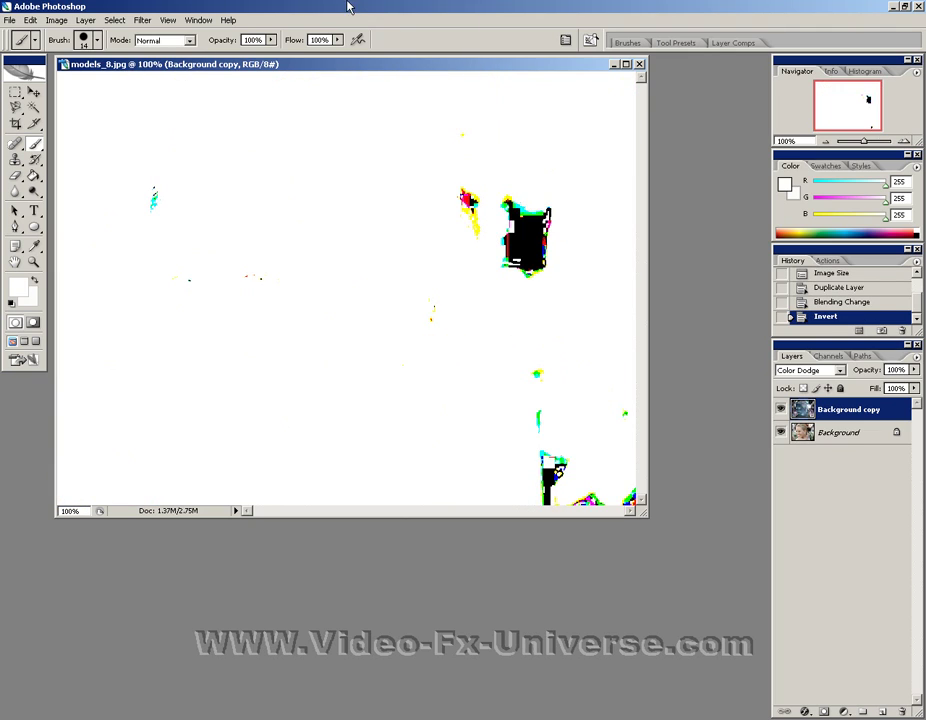
left_click(143, 22)
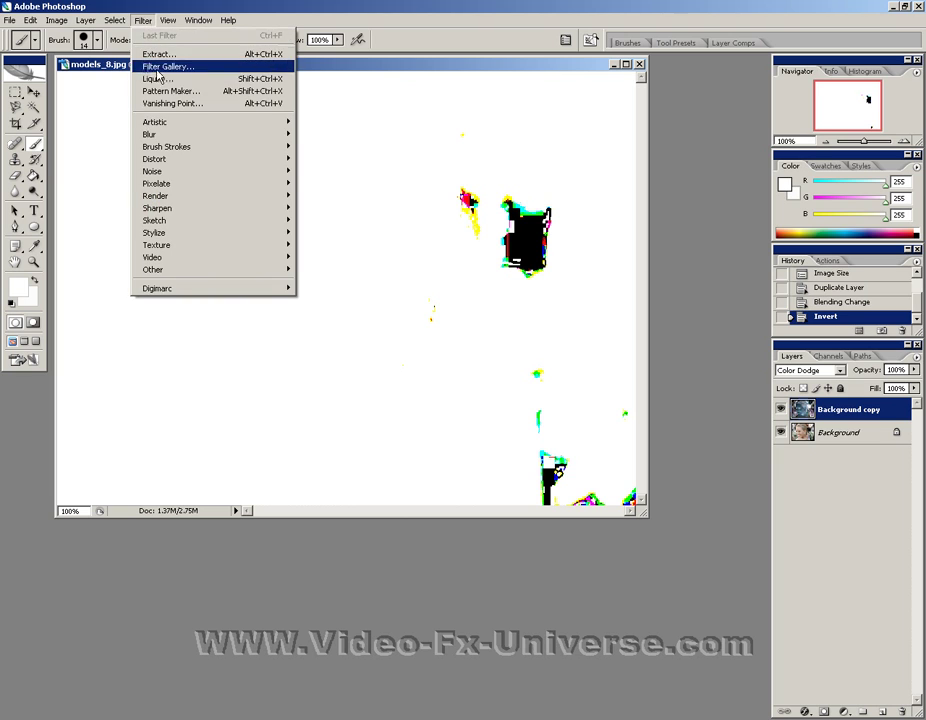
- Apply a 7-pixel Gaussian Blur to the inverted Background copy
mouse_move(180, 137)
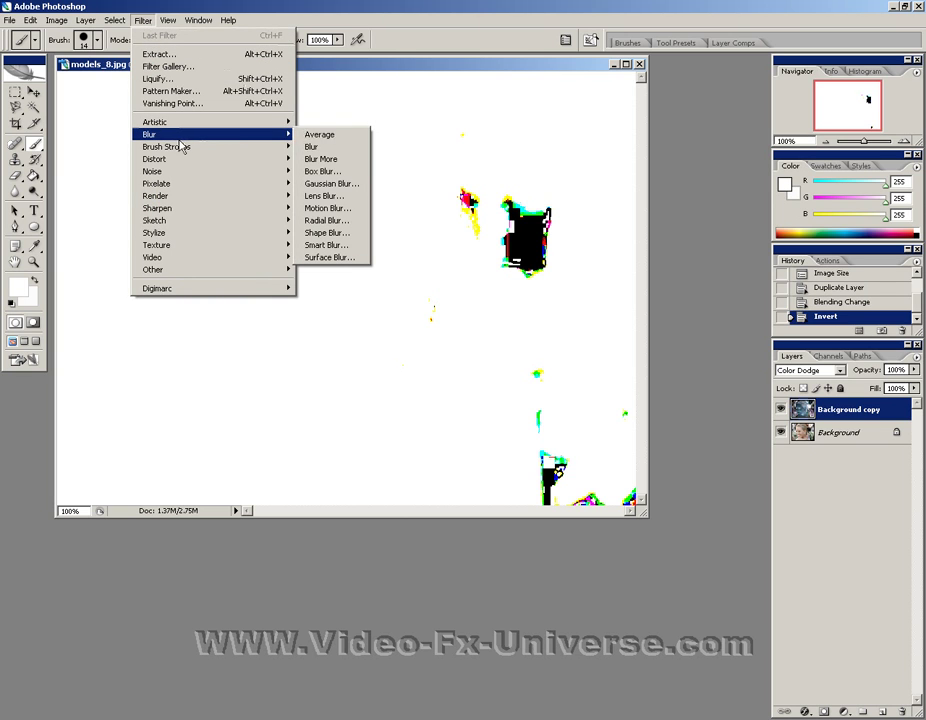
left_click(345, 184)
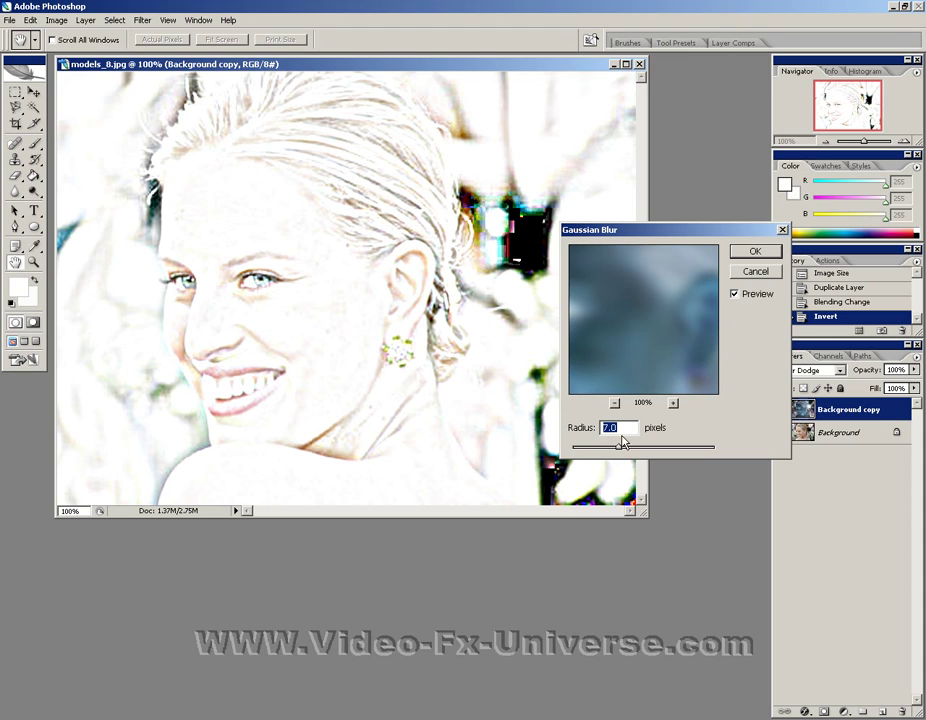
left_click(756, 251)
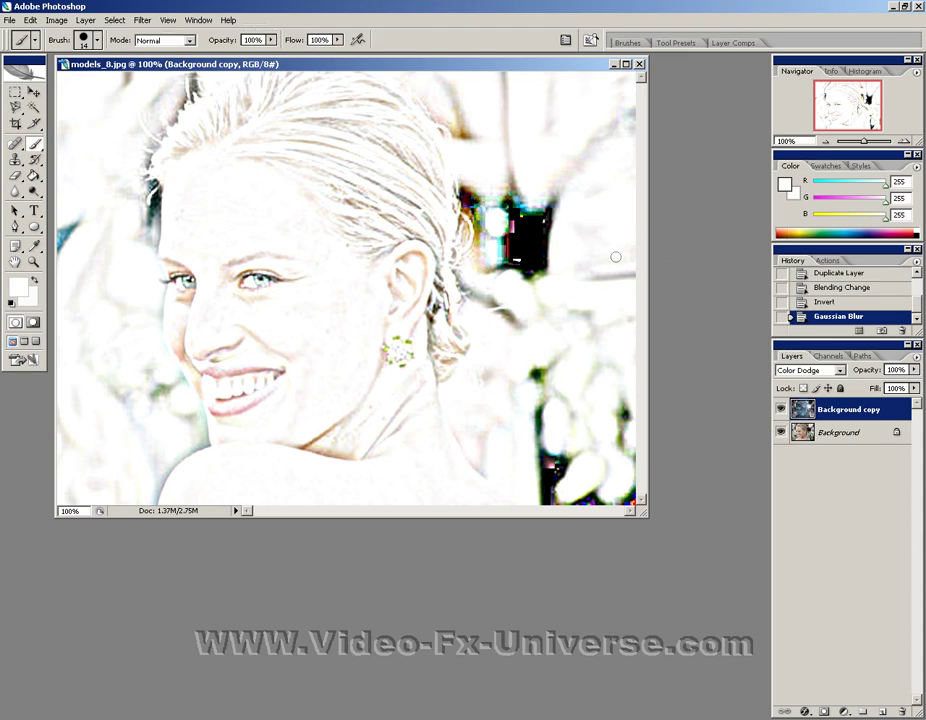
- Start a new Threshold adjustment layer
left_click(82, 21)
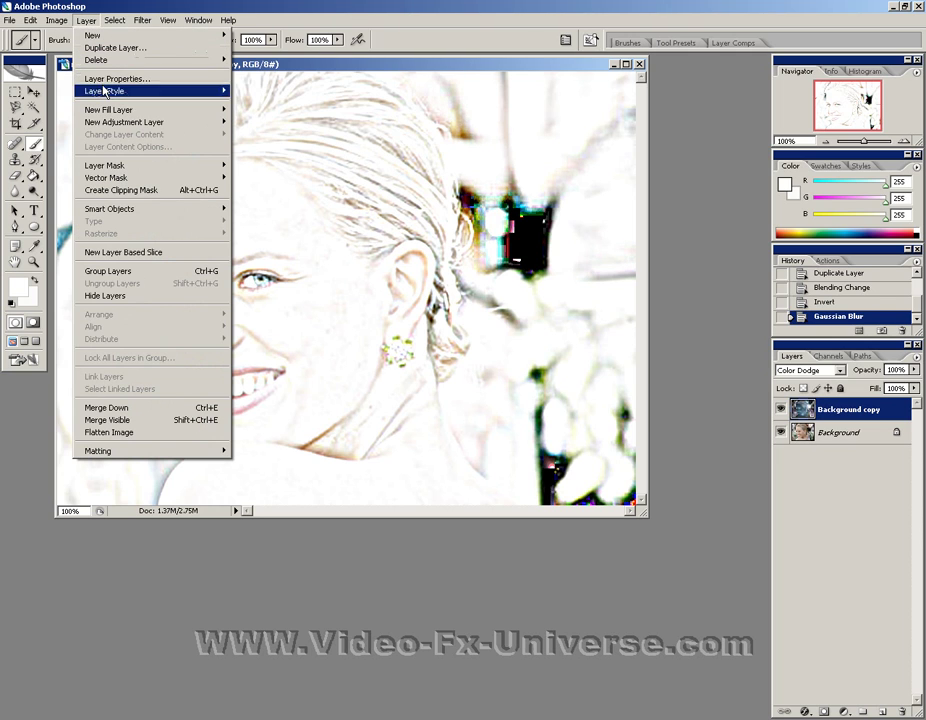
mouse_move(115, 125)
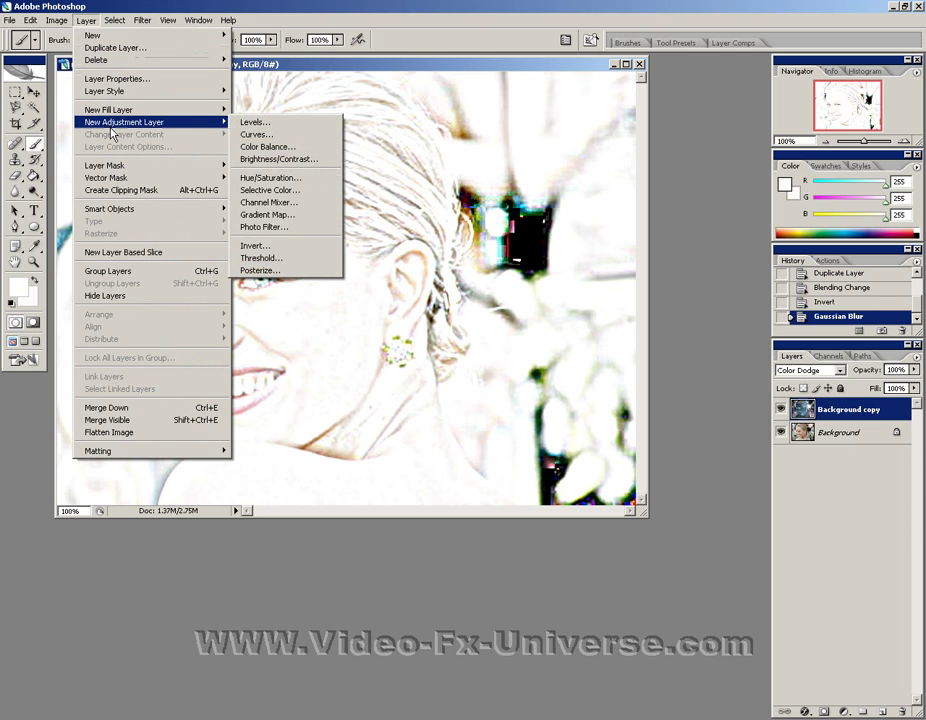
left_click(264, 258)
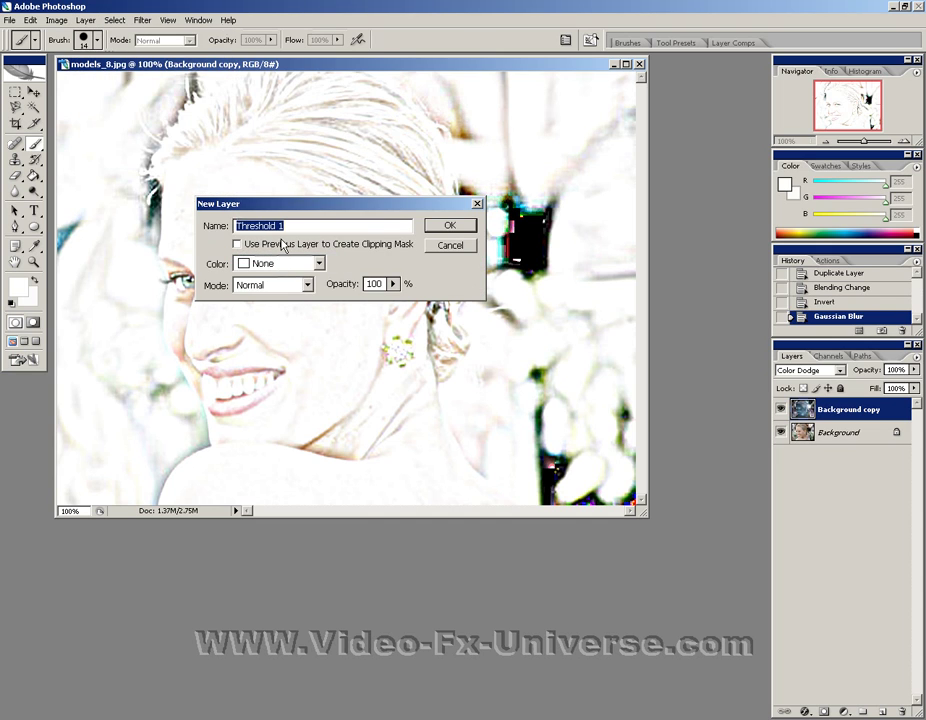
- Create the Threshold 1 adjustment layer with threshold level 234
left_click(449, 229)
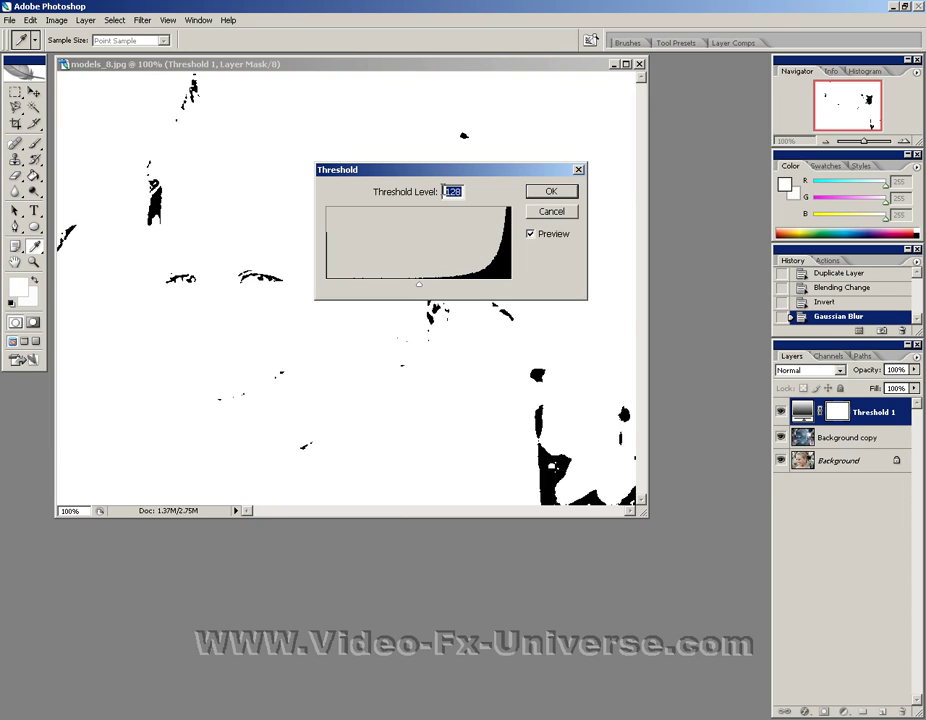
type("234")
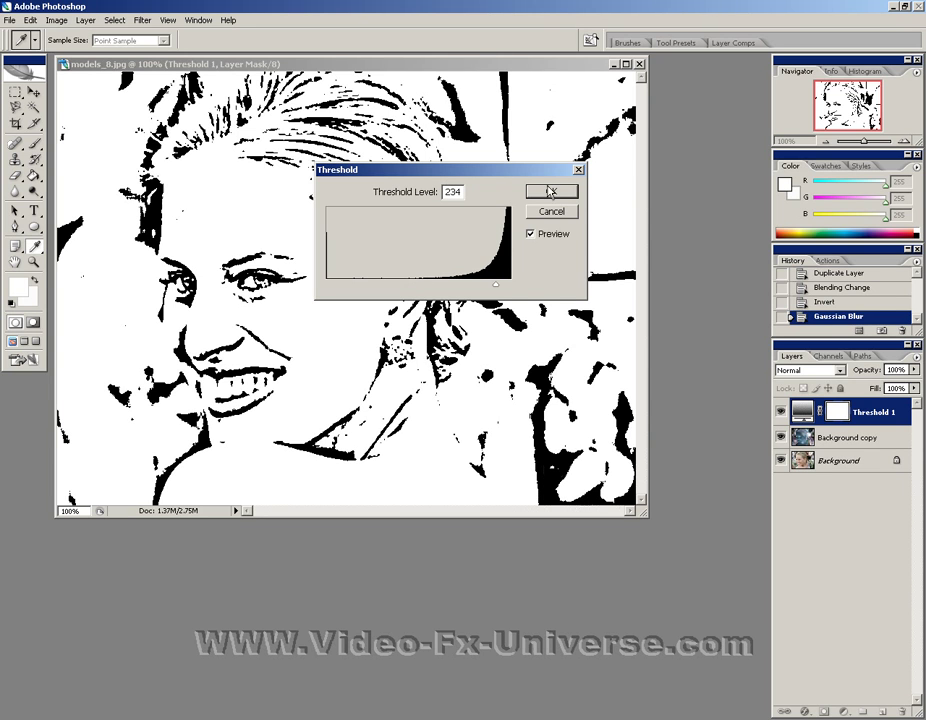
left_click(552, 192)
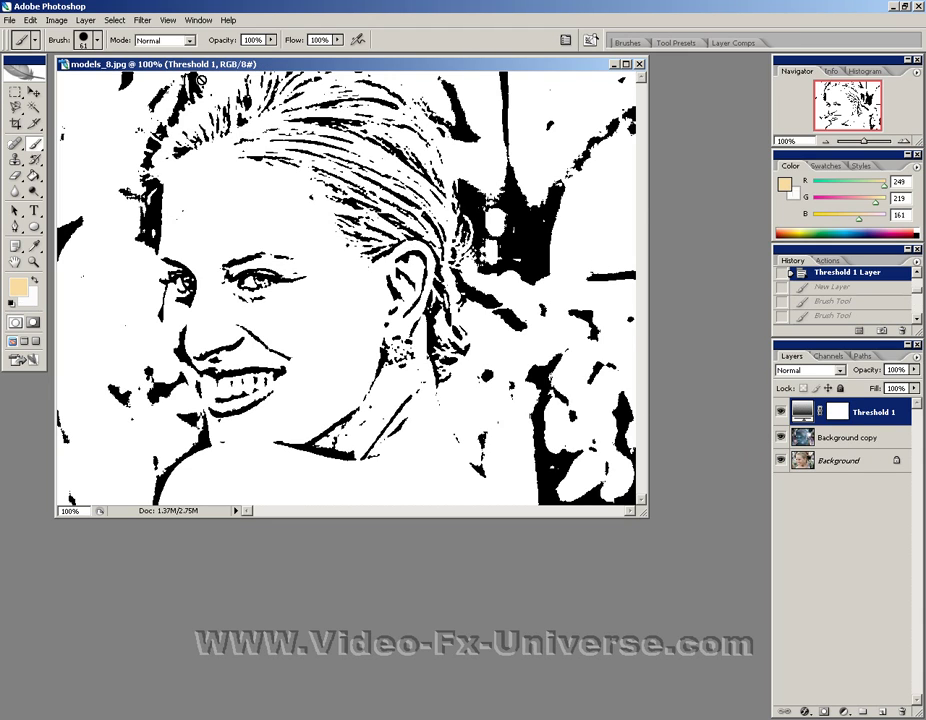
left_click(86, 20)
- Add a new empty Layer 1 above the line art and set it to Multiply
mouse_move(99, 38)
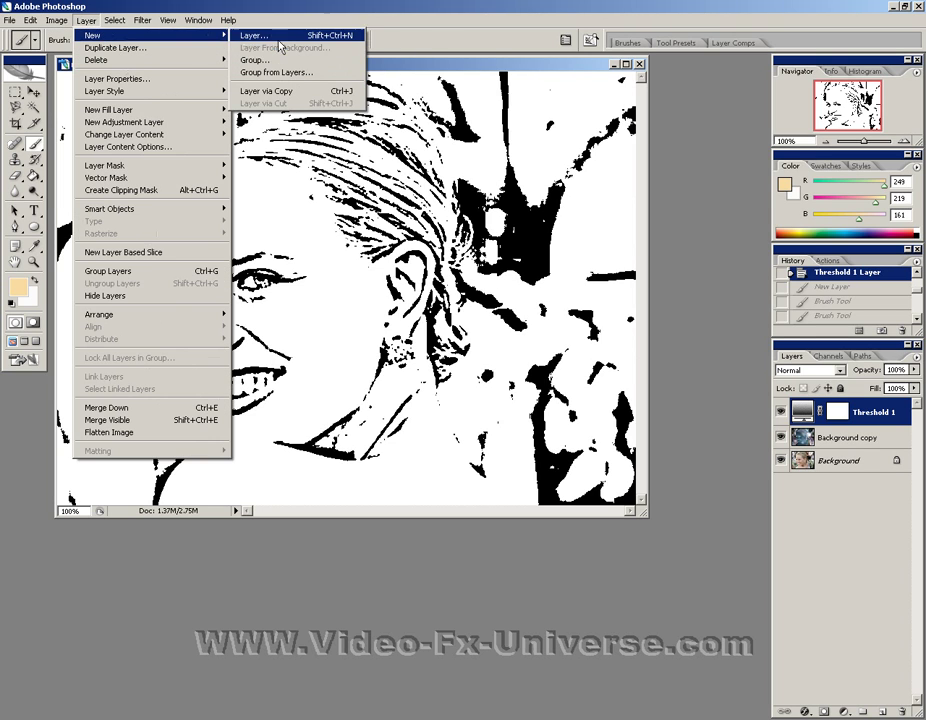
left_click(205, 35)
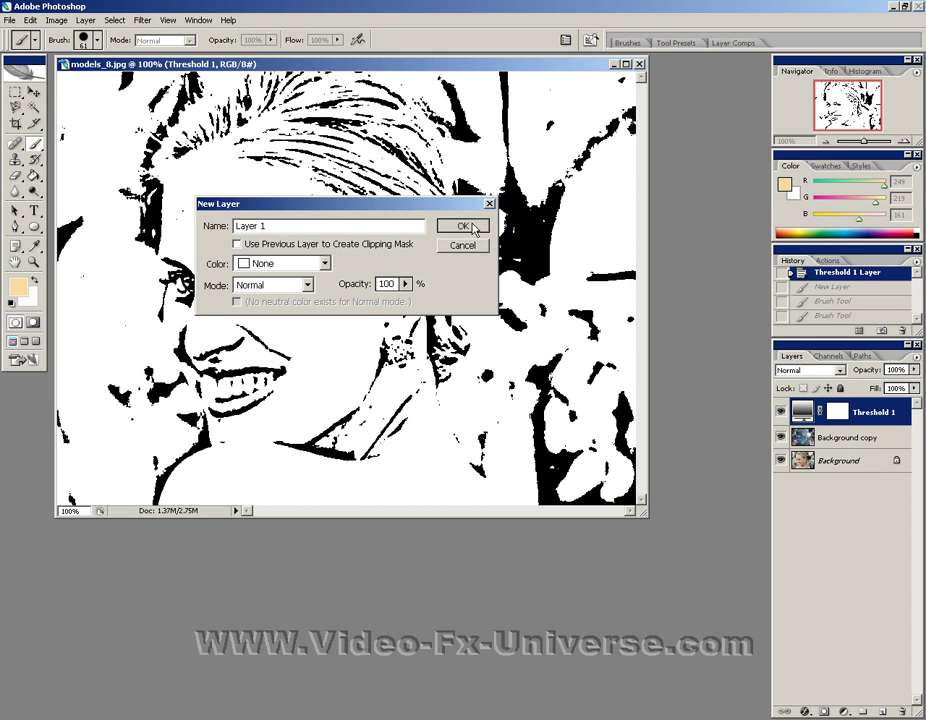
left_click(462, 225)
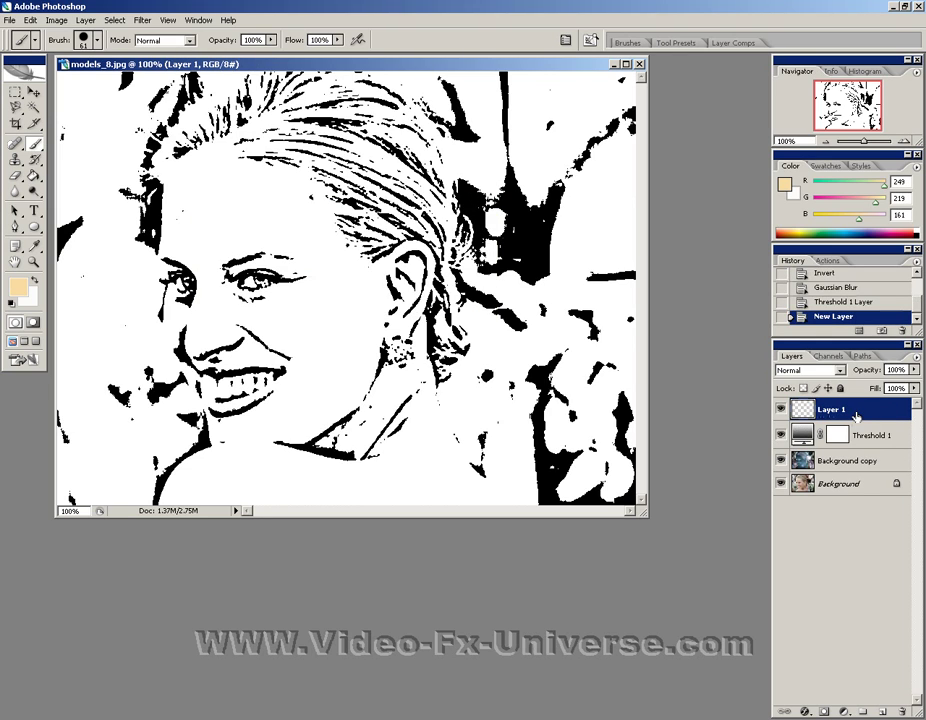
left_click(841, 371)
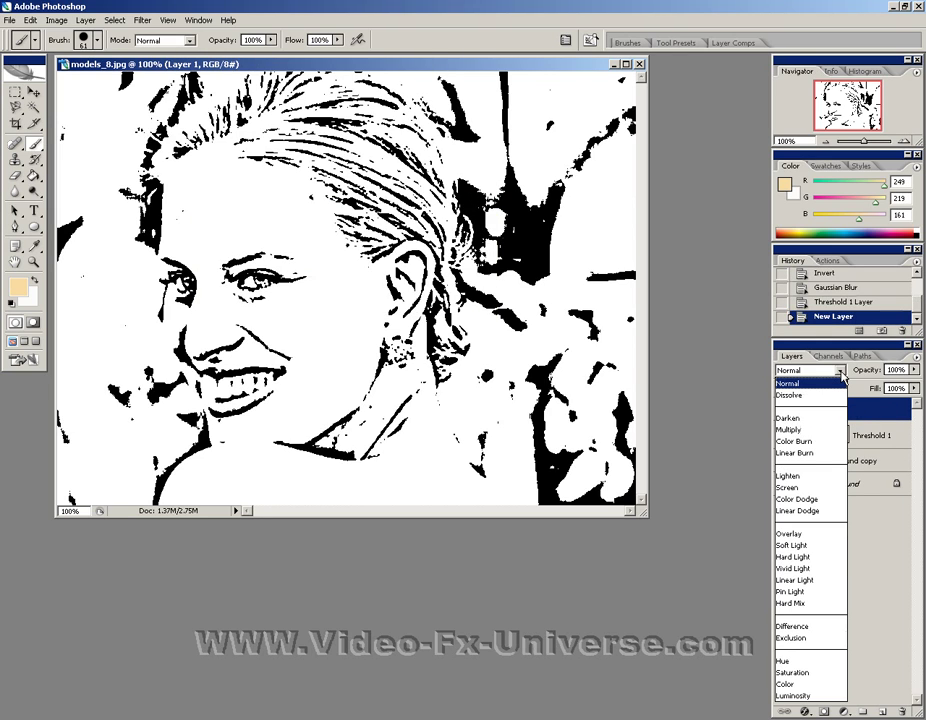
left_click(812, 430)
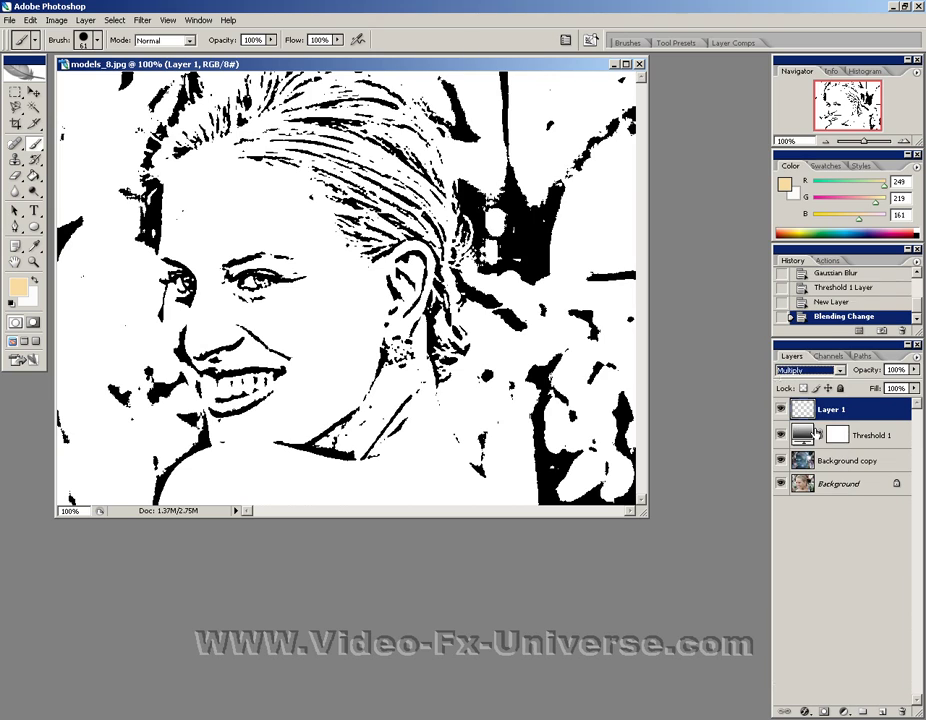
left_click(20, 290)
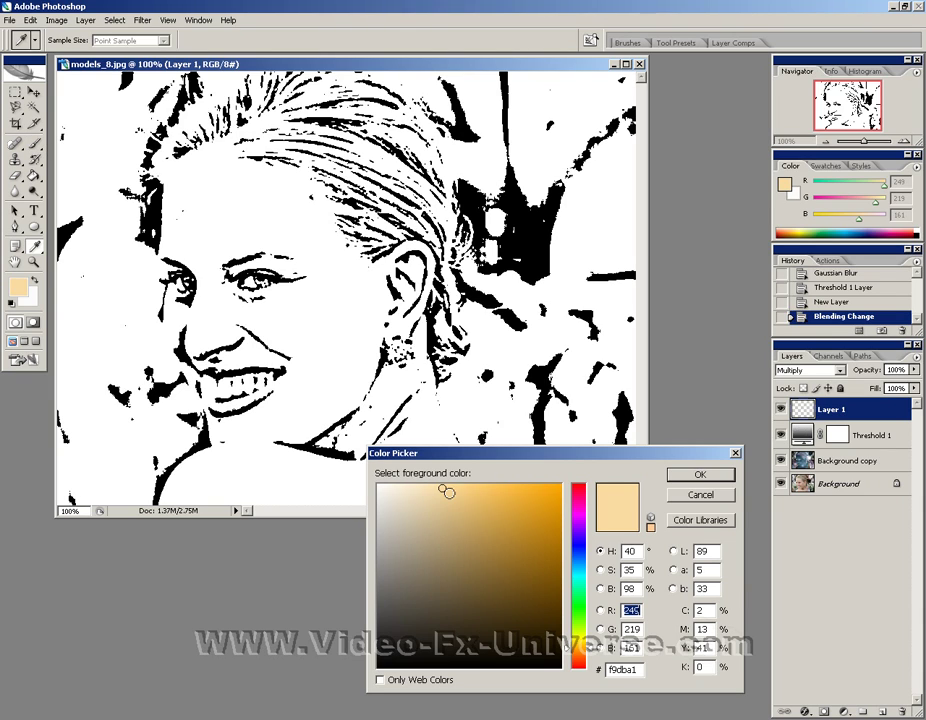
- Pick a pale peach skin colour and paint the cheek, neck and collarbone
left_click_drag(454, 489, 441, 489)
left_click(700, 475)
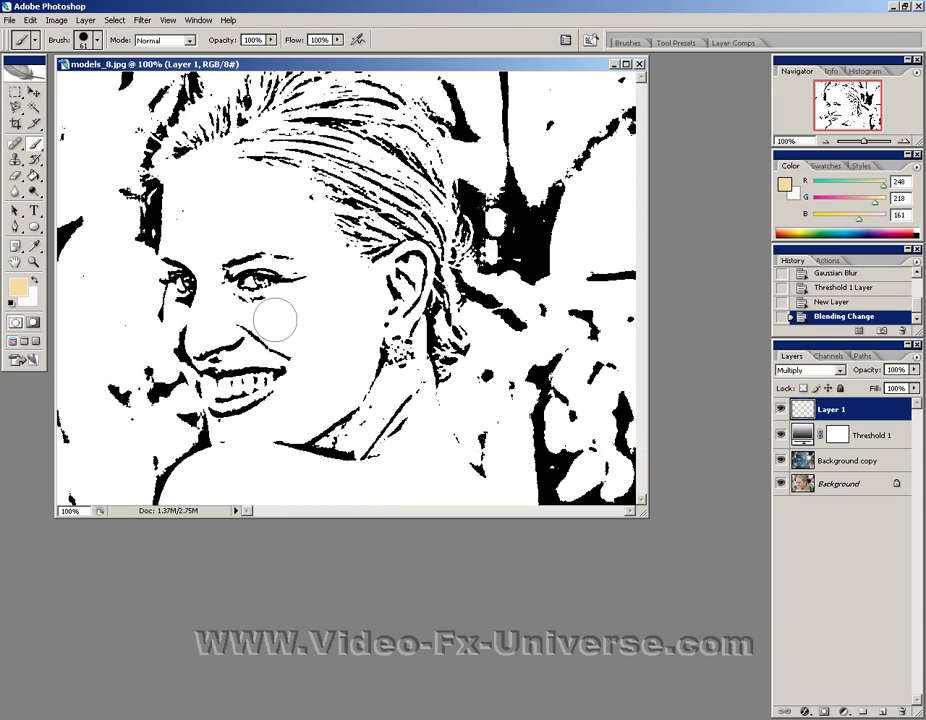
mouse_move(271, 318)
left_mouse_down()
mouse_move(305, 344)
mouse_move(253, 324)
mouse_move(208, 334)
mouse_move(299, 339)
mouse_move(337, 317)
mouse_move(356, 324)
mouse_move(358, 356)
mouse_move(289, 438)
left_mouse_up()
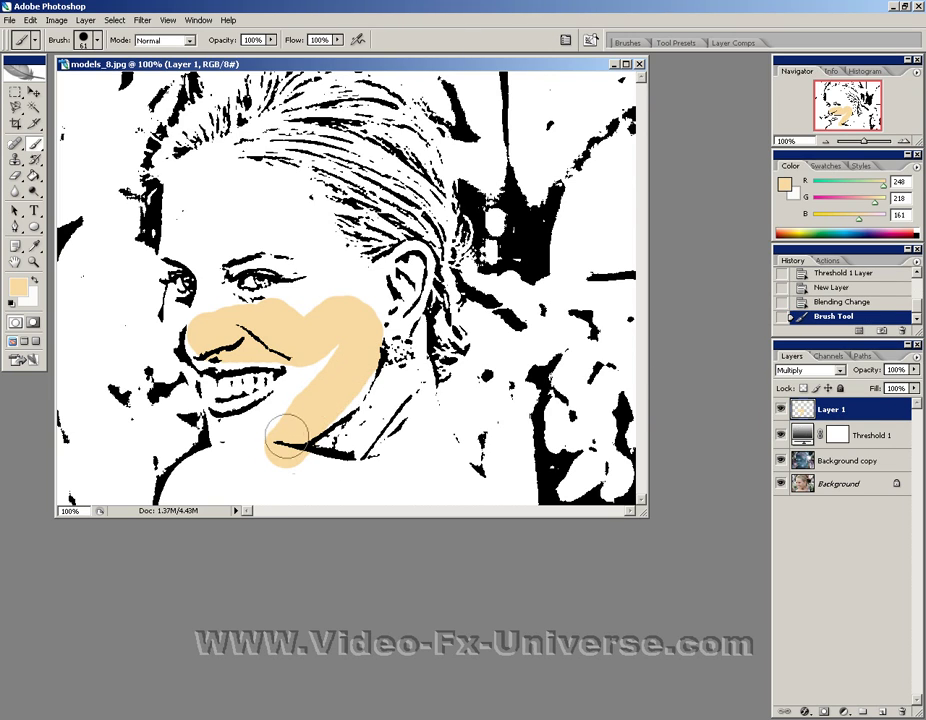
mouse_move(295, 457)
left_mouse_down()
mouse_move(372, 485)
mouse_move(438, 485)
mouse_move(419, 478)
mouse_move(377, 408)
mouse_move(360, 450)
mouse_move(340, 443)
mouse_move(345, 478)
mouse_move(194, 490)
mouse_move(363, 485)
left_mouse_up()
- Paint peach over the remaining white areas near the hairline, forehead, brow and eye
mouse_move(341, 356)
left_mouse_down()
mouse_move(297, 404)
mouse_move(238, 458)
mouse_move(268, 462)
mouse_move(373, 440)
mouse_move(372, 400)
mouse_move(345, 350)
mouse_move(341, 300)
mouse_move(312, 211)
mouse_move(254, 178)
left_mouse_up()
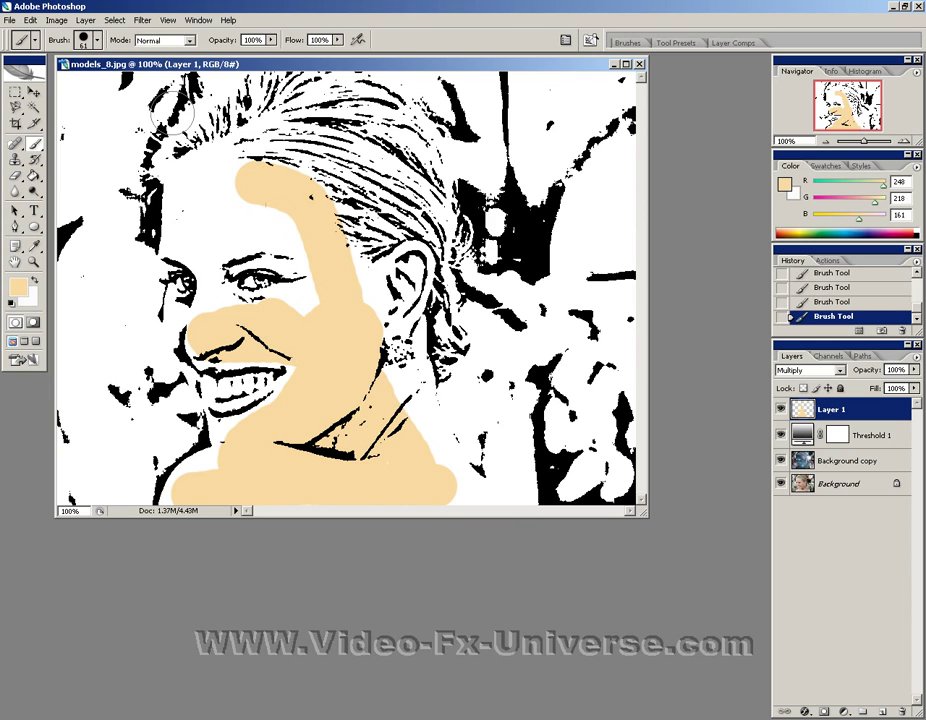
mouse_move(296, 219)
left_mouse_down()
mouse_move(262, 218)
mouse_move(194, 230)
mouse_move(207, 190)
mouse_move(241, 195)
mouse_move(239, 176)
mouse_move(212, 165)
mouse_move(193, 177)
mouse_move(176, 238)
left_mouse_up()
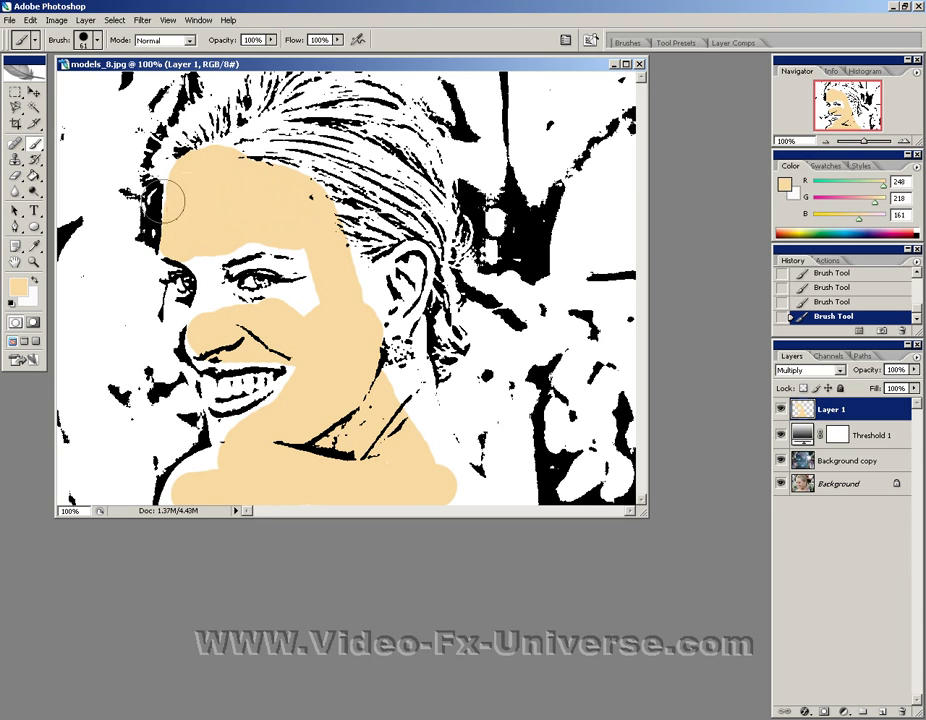
mouse_move(232, 209)
left_mouse_down()
mouse_move(208, 242)
mouse_move(250, 242)
left_mouse_up()
mouse_move(323, 271)
left_mouse_down()
mouse_move(324, 303)
mouse_move(316, 321)
mouse_move(307, 315)
mouse_move(298, 408)
mouse_move(240, 452)
mouse_move(227, 439)
mouse_move(287, 418)
left_mouse_up()
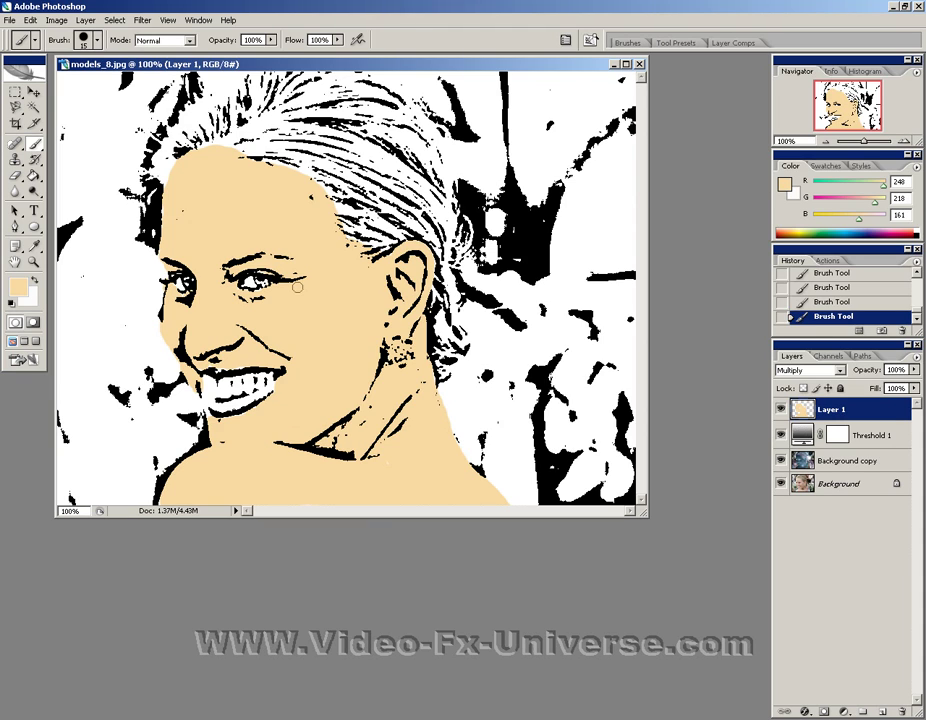
- Set the foreground colour to salmon red f36f50
left_click(21, 289)
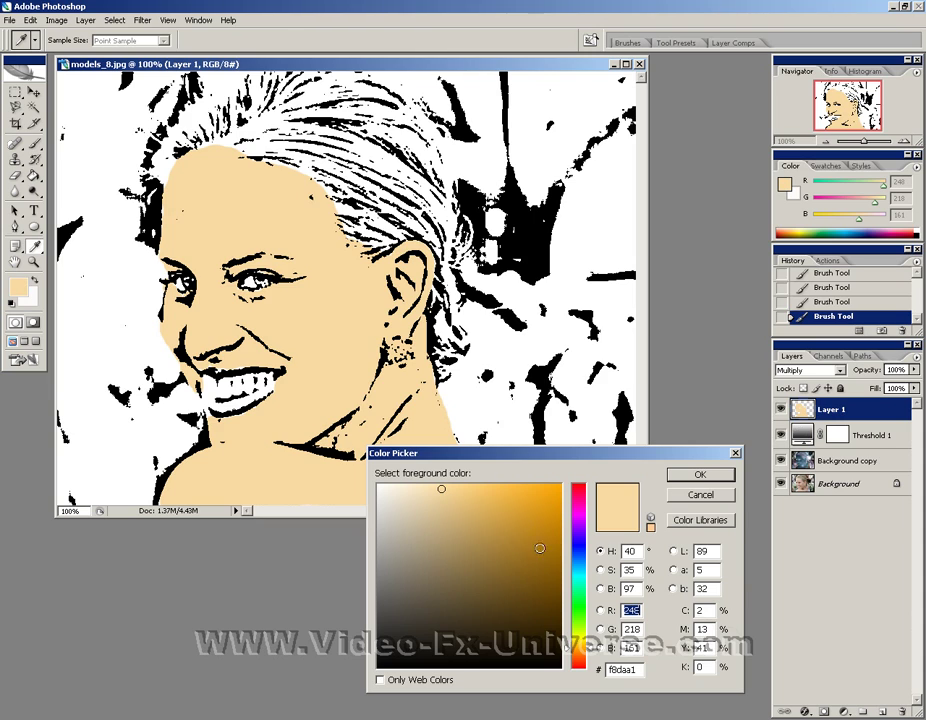
left_click_drag(590, 654, 592, 668)
left_click_drag(498, 486, 510, 491)
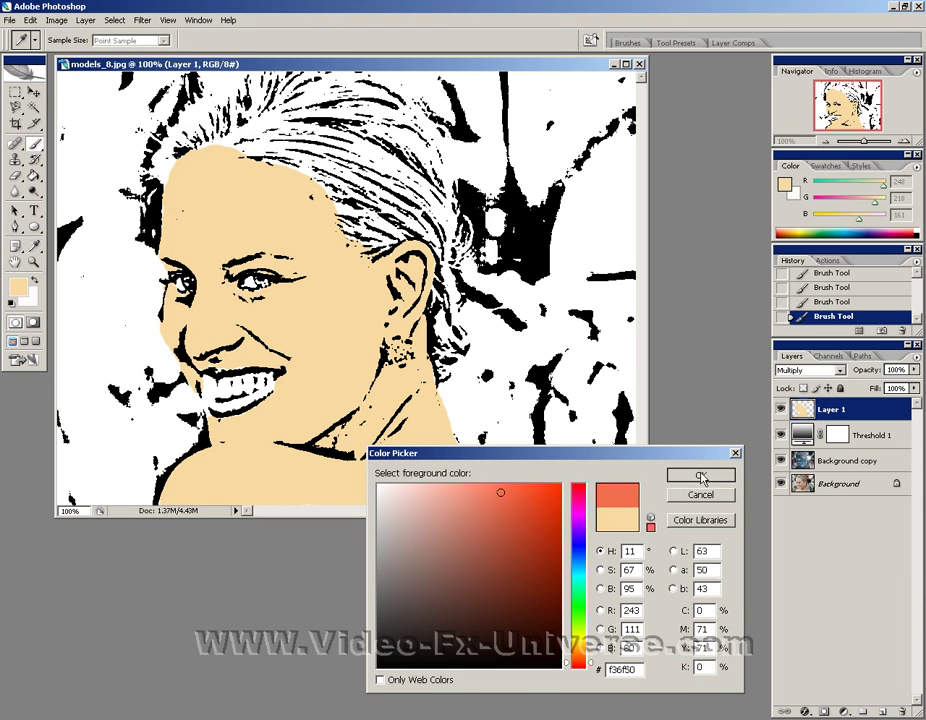
left_click(700, 474)
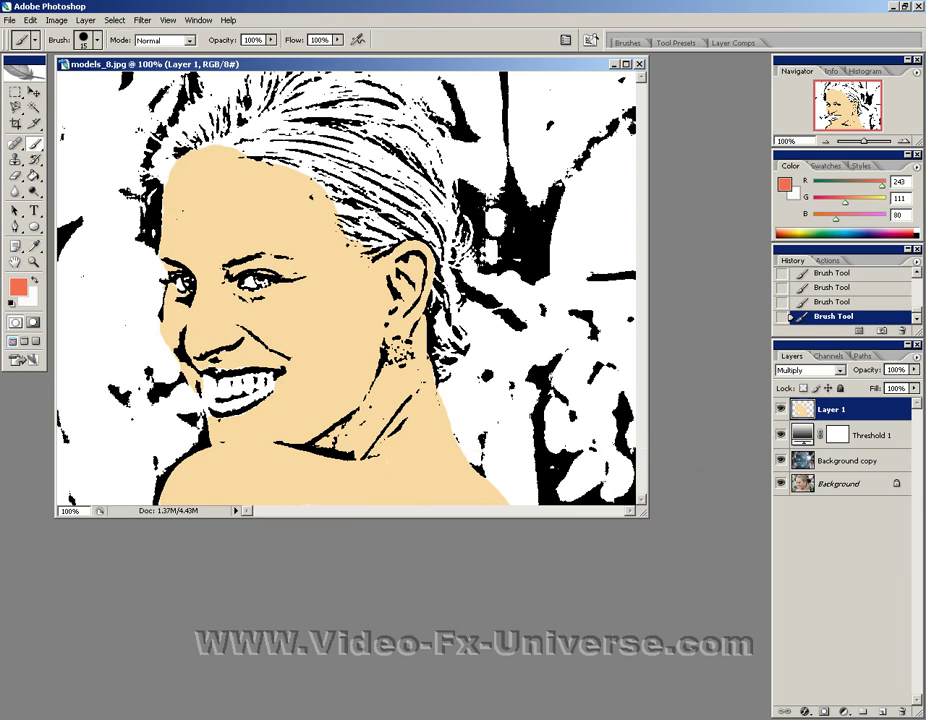
- Zoom to about 212% on the face and set the brush to 6 px
left_click_drag(862, 141, 872, 141)
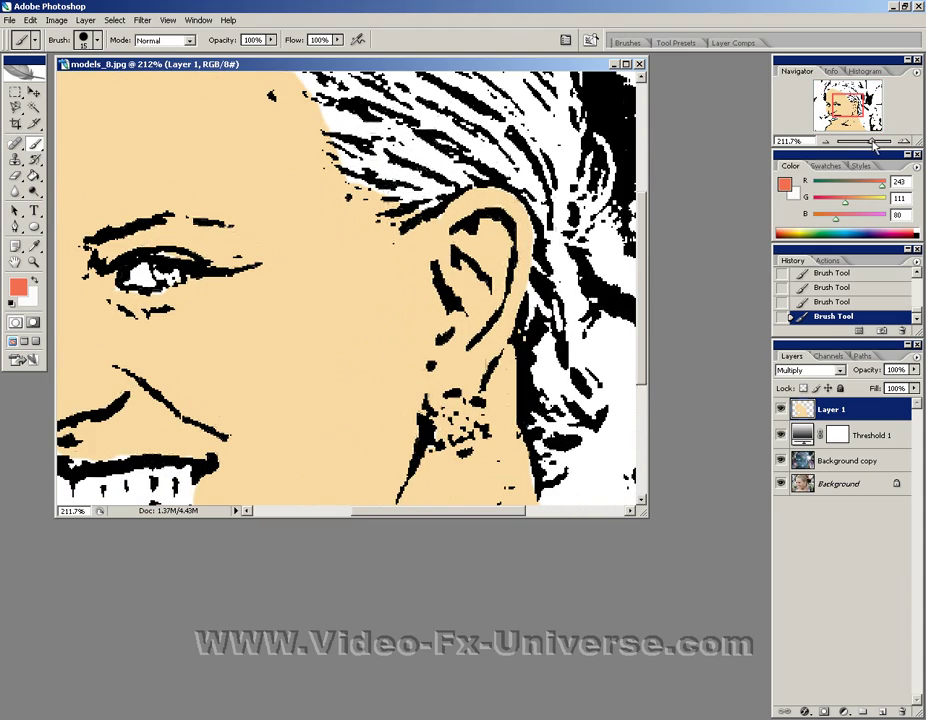
scroll(645, 285, "down", 5)
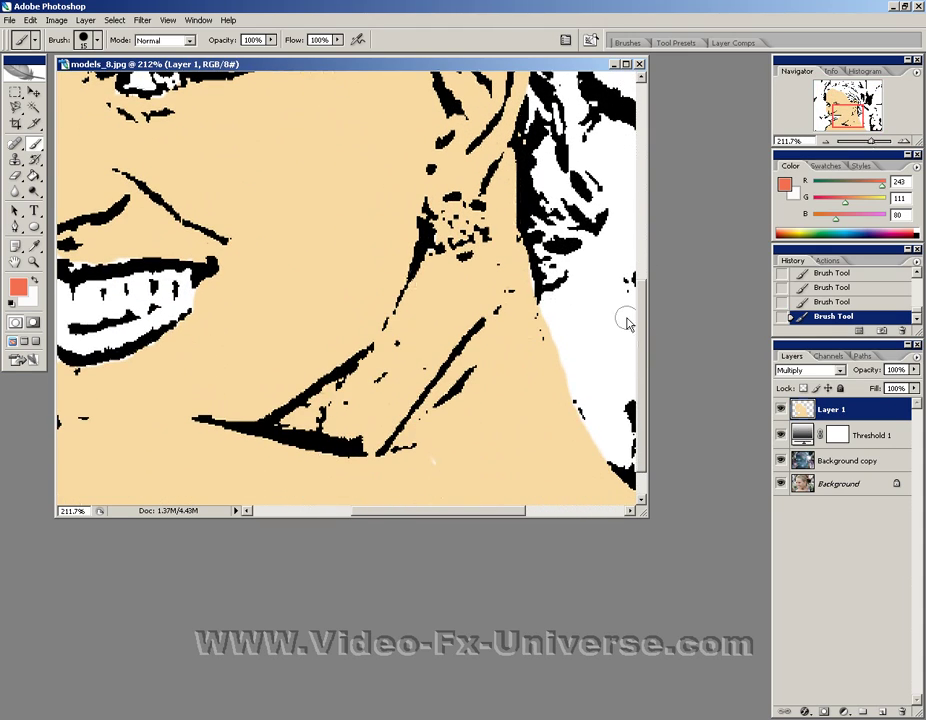
left_click_drag(387, 515, 305, 516)
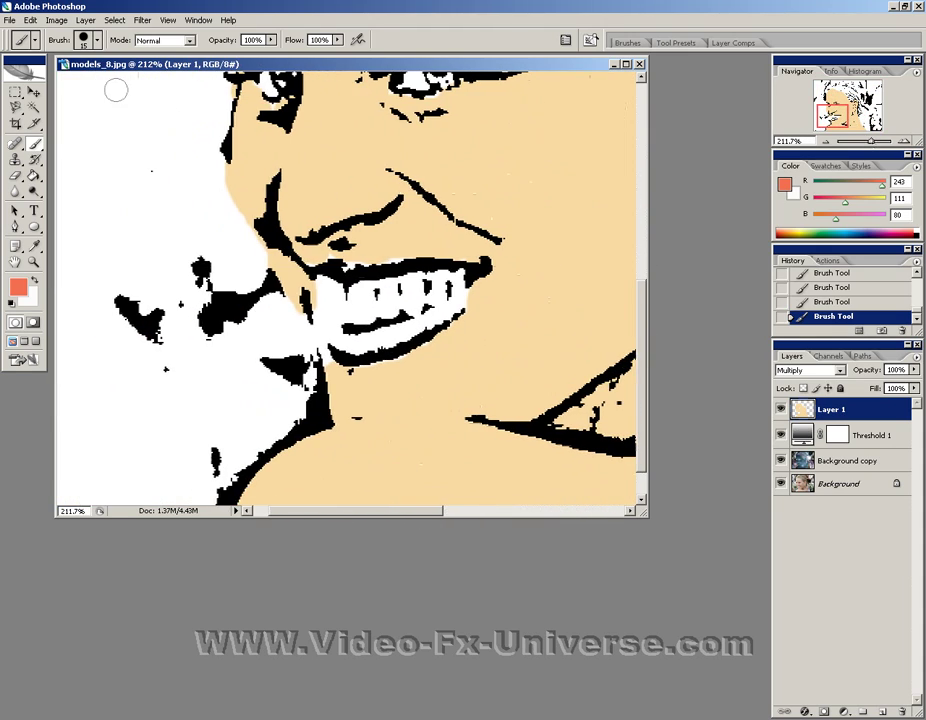
left_click(98, 41)
left_click_drag(45, 80, 26, 84)
left_click(73, 28)
- Paint the lower and upper lips salmon red
mouse_move(460, 305)
left_mouse_down()
mouse_move(364, 349)
mouse_move(328, 342)
mouse_move(395, 329)
left_mouse_up()
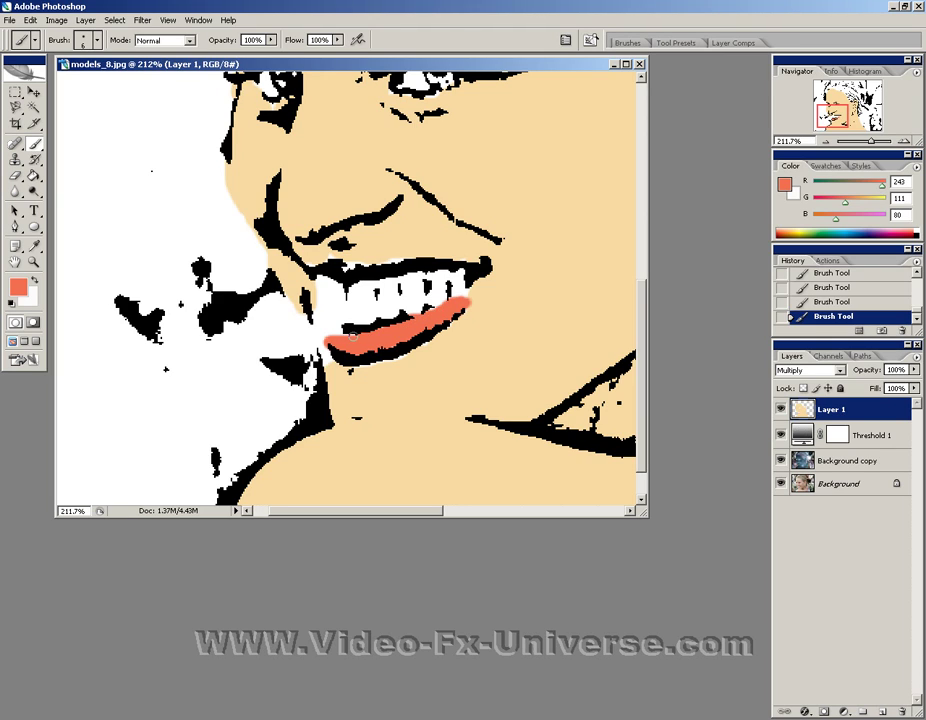
left_click_drag(407, 263, 387, 265)
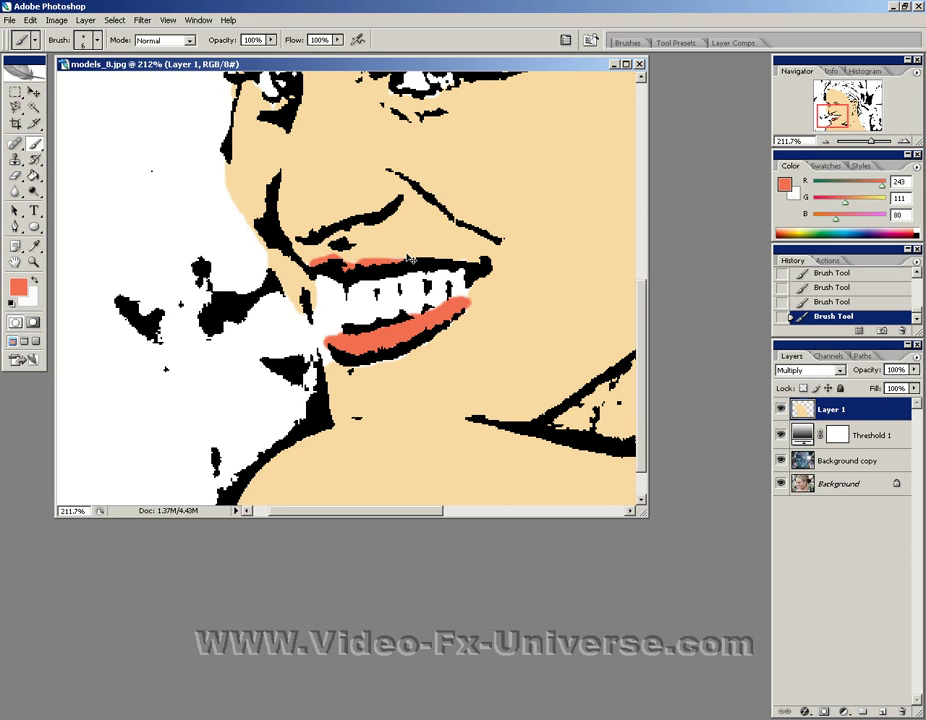
left_click_drag(342, 262, 310, 261)
scroll(641, 330, "up", 5)
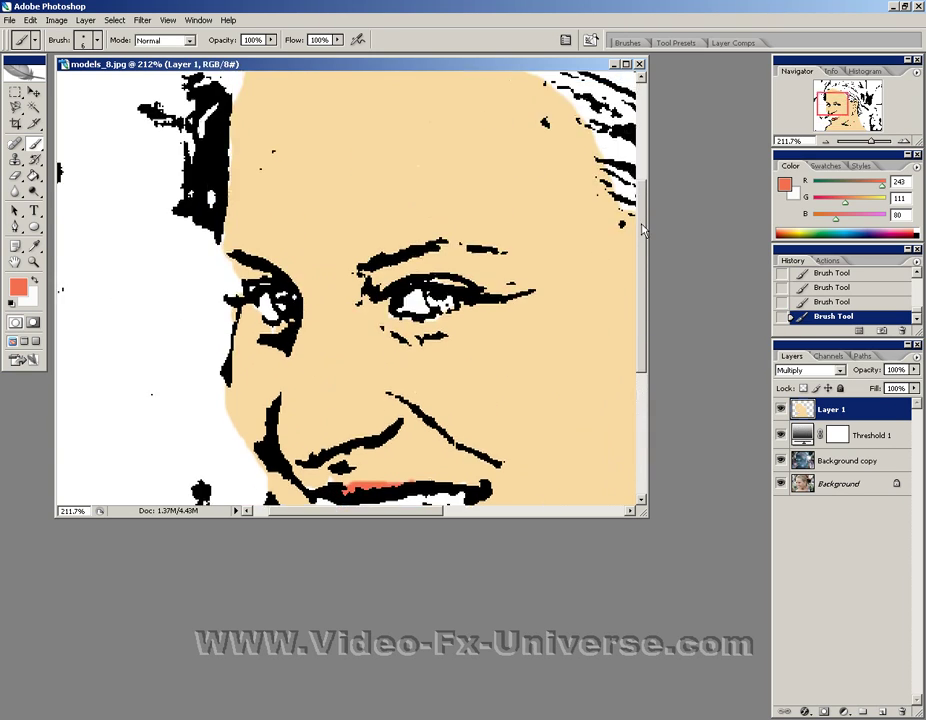
left_click(19, 291)
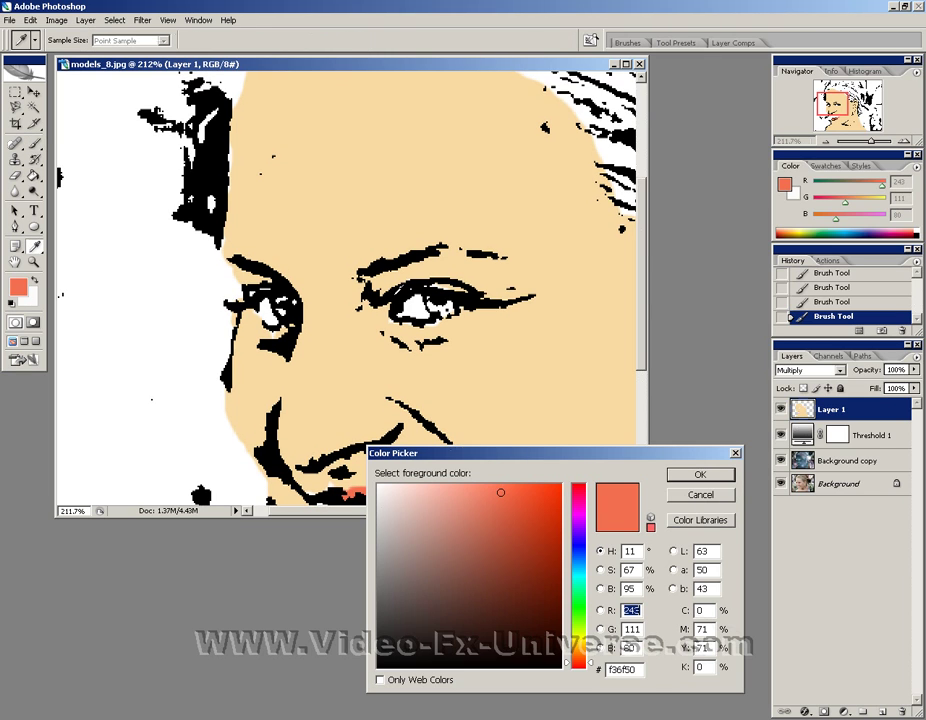
left_click(581, 567)
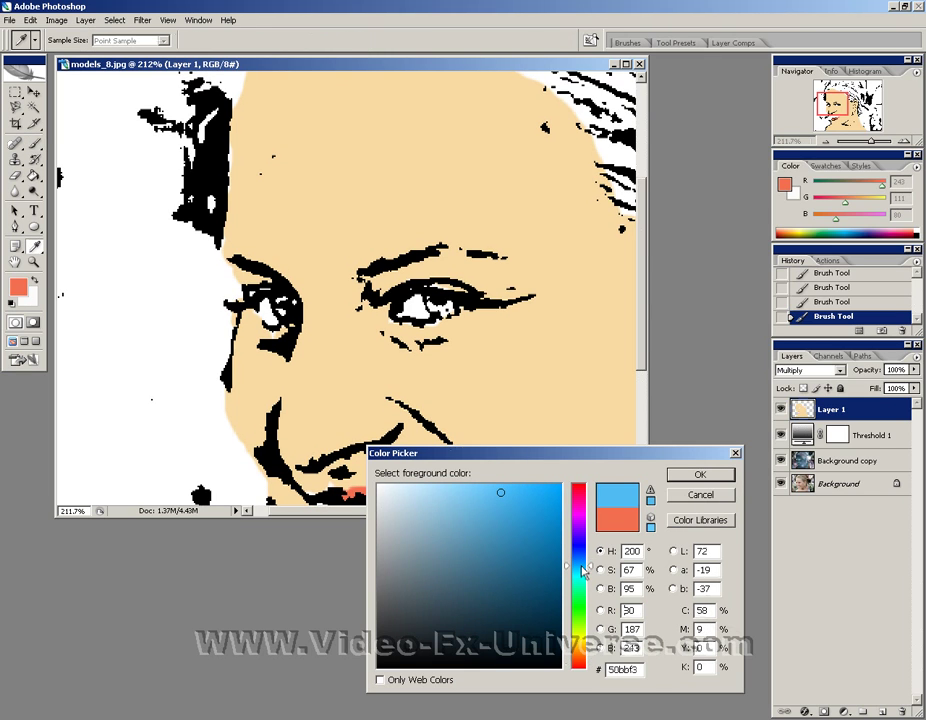
- Accept sky blue #50bbf3 and paint the irises with the small brush
key("Return")
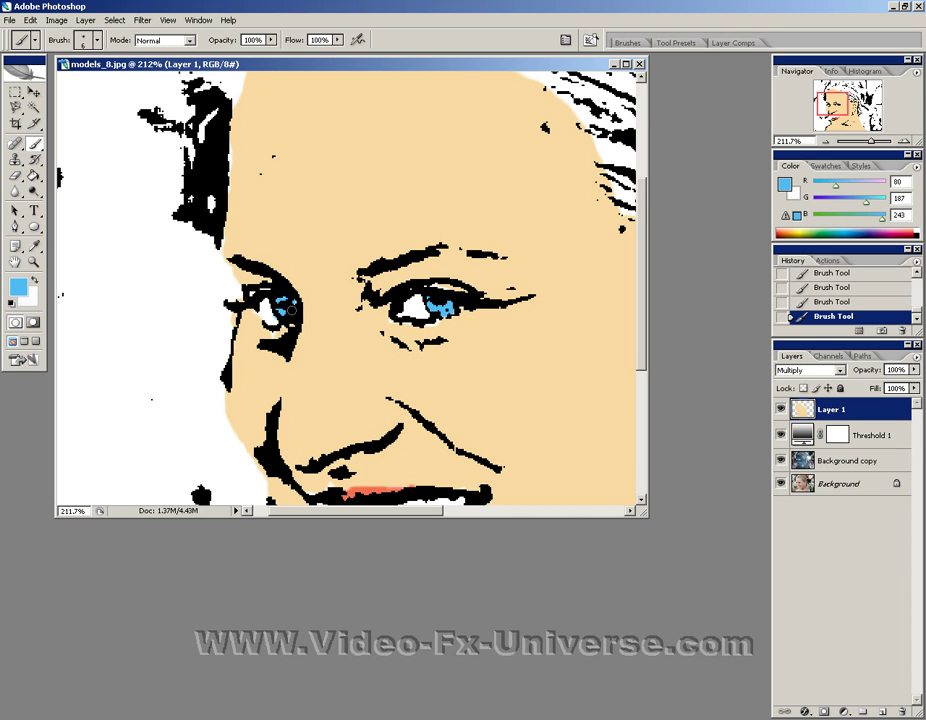
left_click_drag(404, 516, 529, 514)
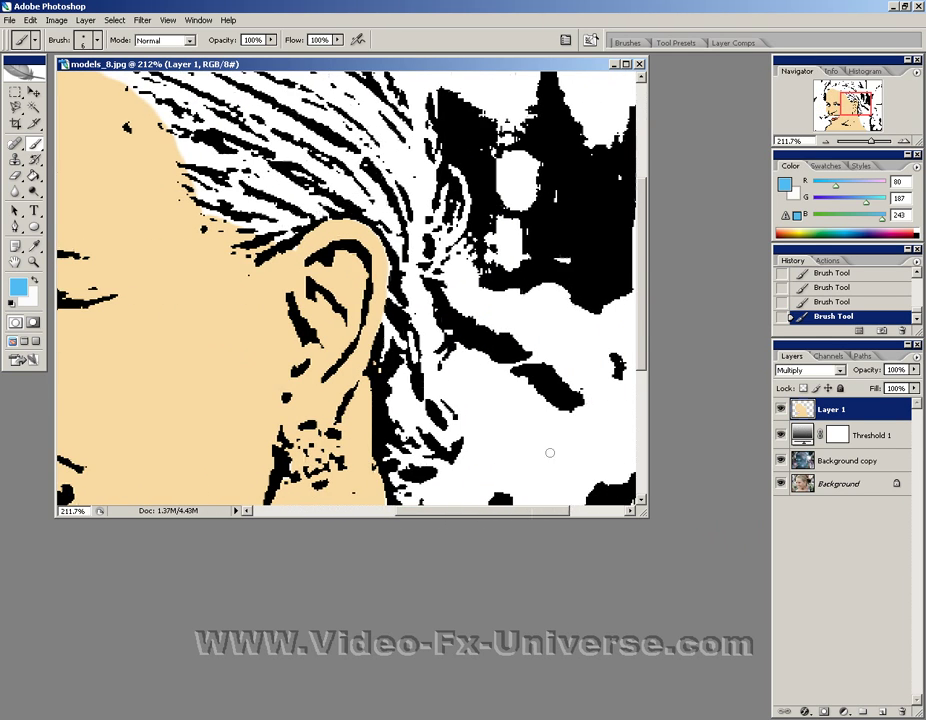
scroll(644, 314, "up", 5)
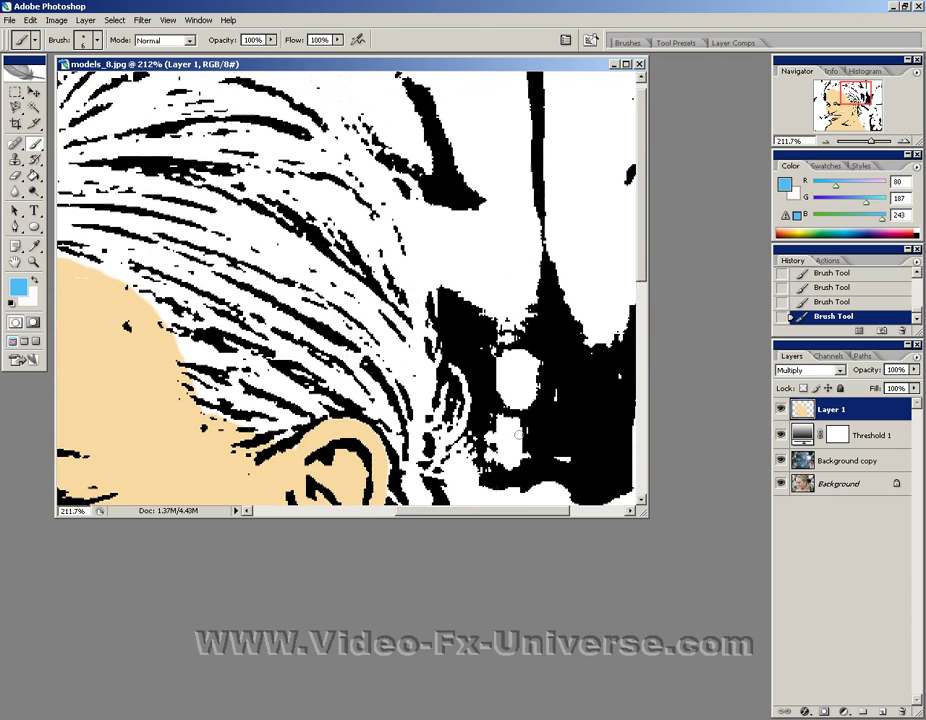
left_click_drag(486, 519, 425, 519)
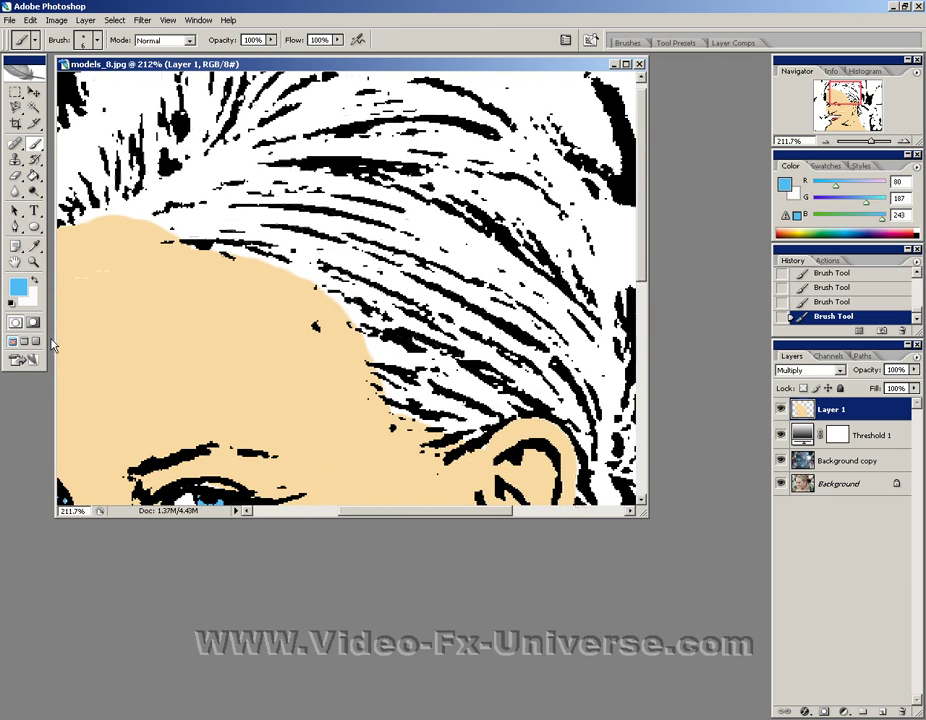
- Choose a bright, fully saturated yellow in the Color Picker
left_click(19, 290)
mouse_move(583, 632)
left_mouse_down()
mouse_move(583, 645)
mouse_move(583, 633)
mouse_move(595, 640)
mouse_move(592, 628)
mouse_move(598, 645)
left_mouse_up()
mouse_move(545, 489)
left_mouse_down()
mouse_move(560, 490)
mouse_move(562, 513)
mouse_move(563, 491)
left_mouse_up()
- Accept the yellow, enlarge the brush to 55 px and paint the top of the hair
left_click(701, 475)
key("b")
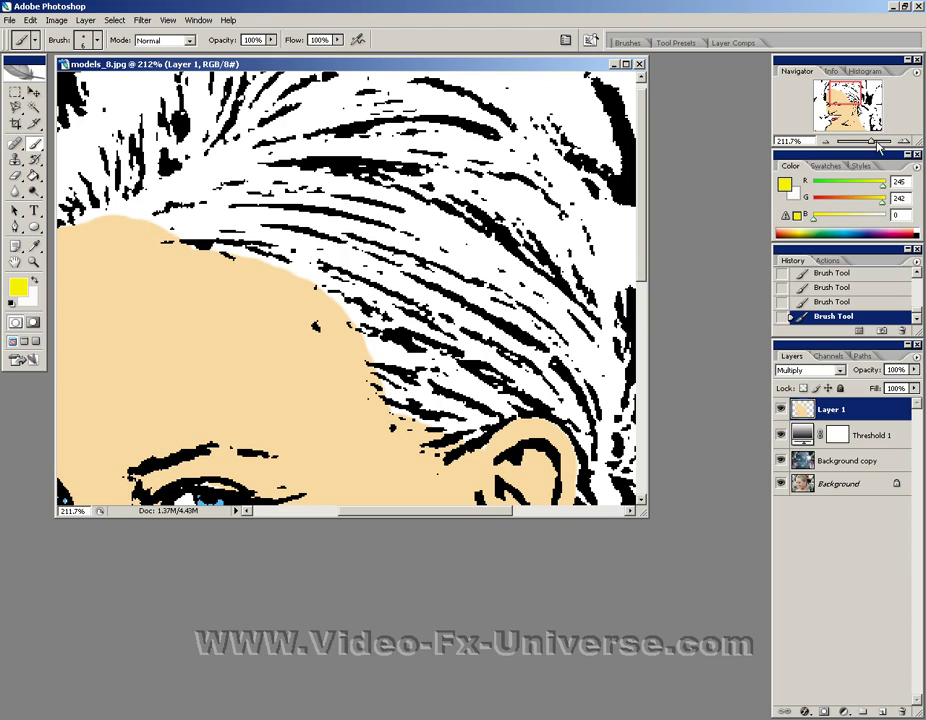
left_click_drag(870, 143, 866, 144)
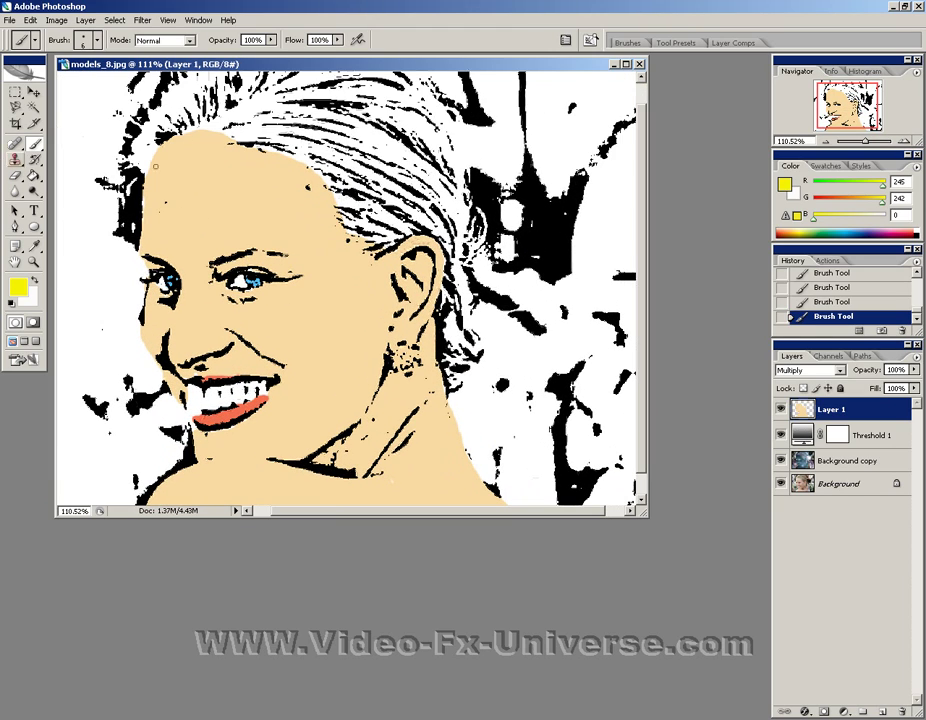
left_click(98, 40)
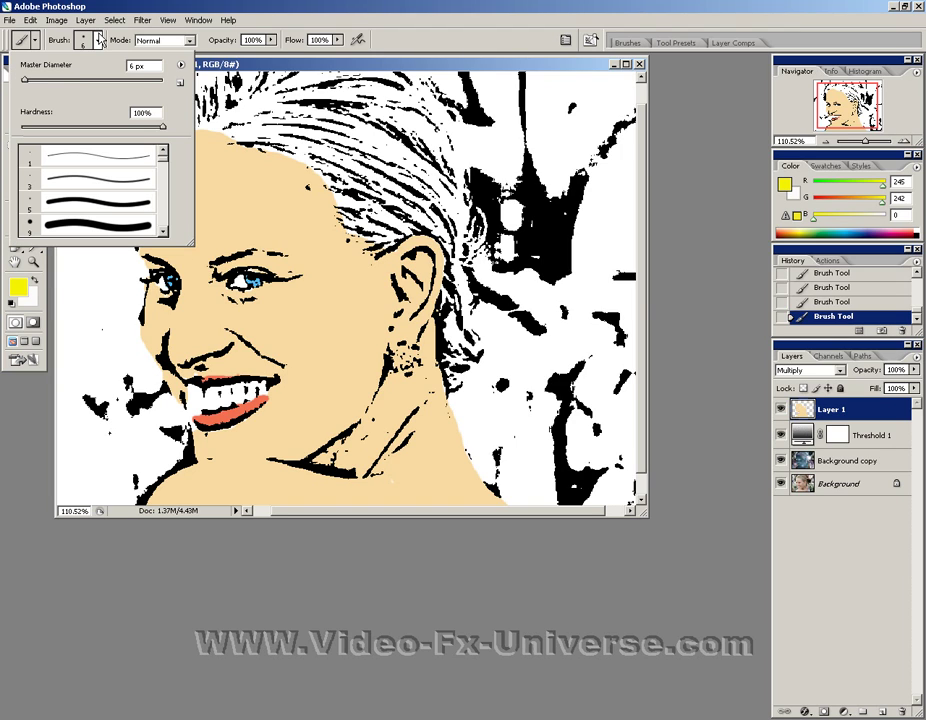
left_click_drag(36, 80, 60, 80)
left_click(97, 44)
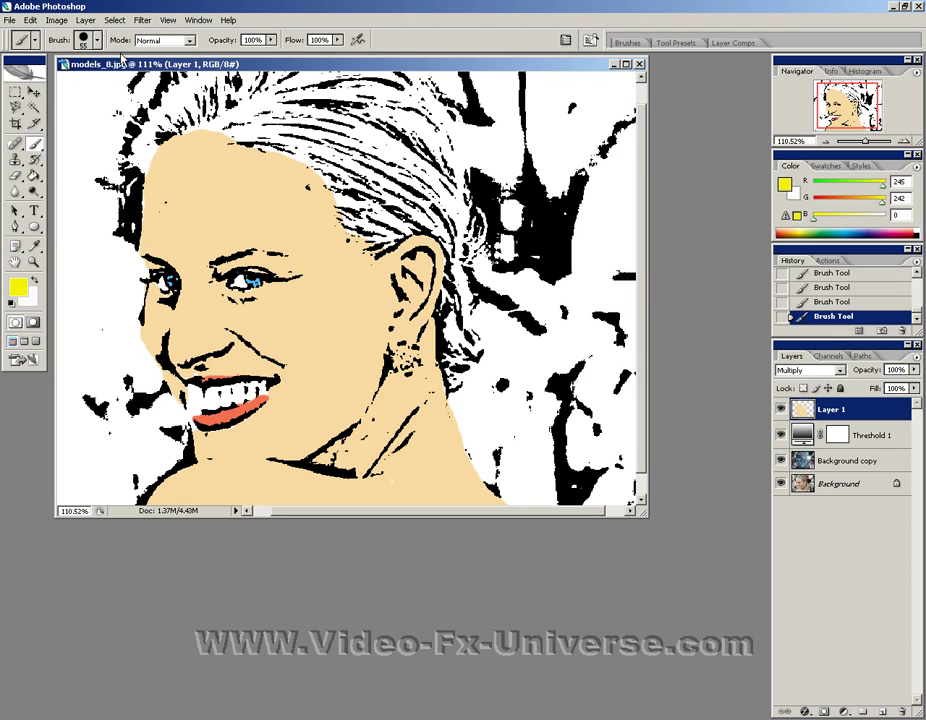
left_click(260, 124)
mouse_move(265, 125)
left_mouse_down()
mouse_move(330, 160)
mouse_move(398, 236)
mouse_move(440, 190)
mouse_move(415, 135)
mouse_move(380, 100)
mouse_move(290, 100)
left_mouse_up()
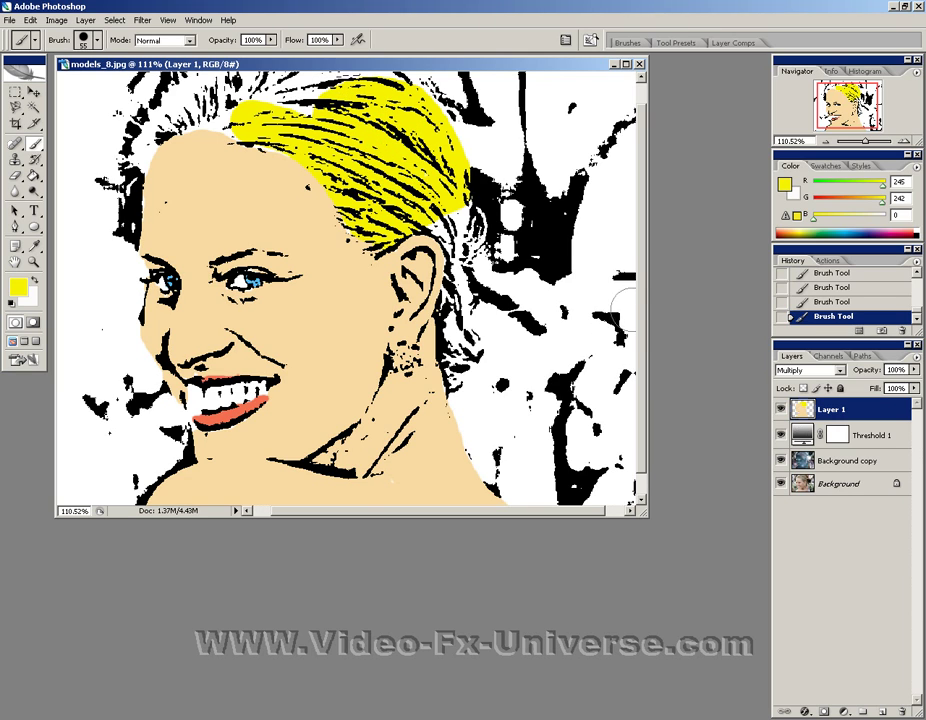
scroll(643, 313, "up", 1)
mouse_move(290, 100)
left_mouse_down()
mouse_move(321, 92)
mouse_move(272, 116)
mouse_move(145, 95)
mouse_move(115, 100)
mouse_move(175, 78)
mouse_move(238, 74)
left_mouse_up()
mouse_move(170, 68)
left_mouse_down()
mouse_move(142, 74)
mouse_move(152, 104)
mouse_move(190, 130)
mouse_move(125, 108)
mouse_move(207, 97)
mouse_move(300, 163)
mouse_move(320, 165)
left_mouse_up()
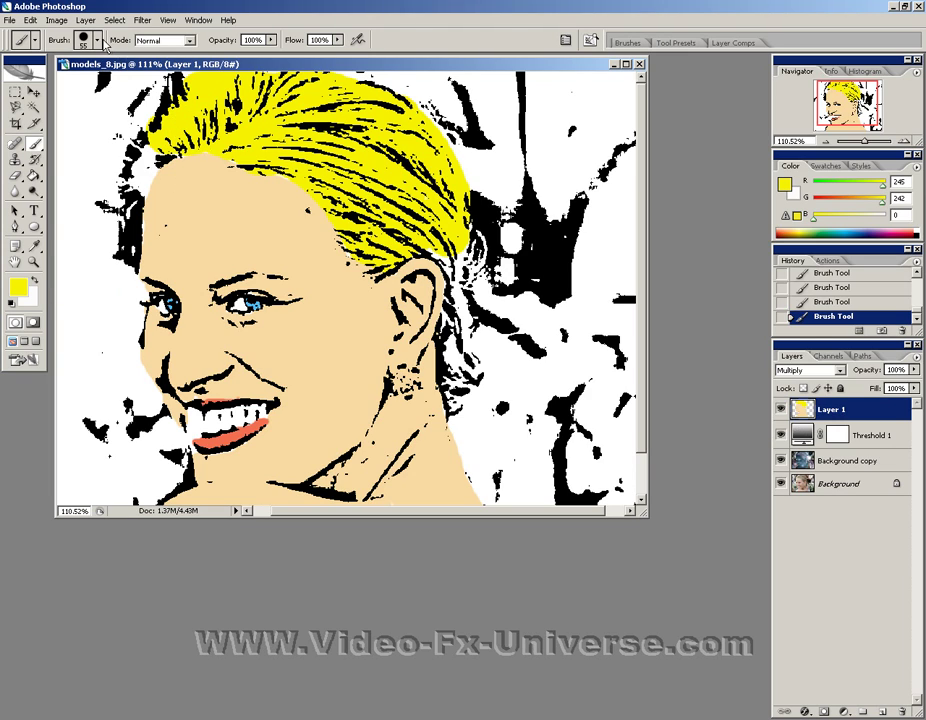
- Reduce the brush to 21 px and paint yellow along the hair edges down to the shoulder
left_click(98, 40)
left_click_drag(59, 83, 32, 82)
left_click(316, 200)
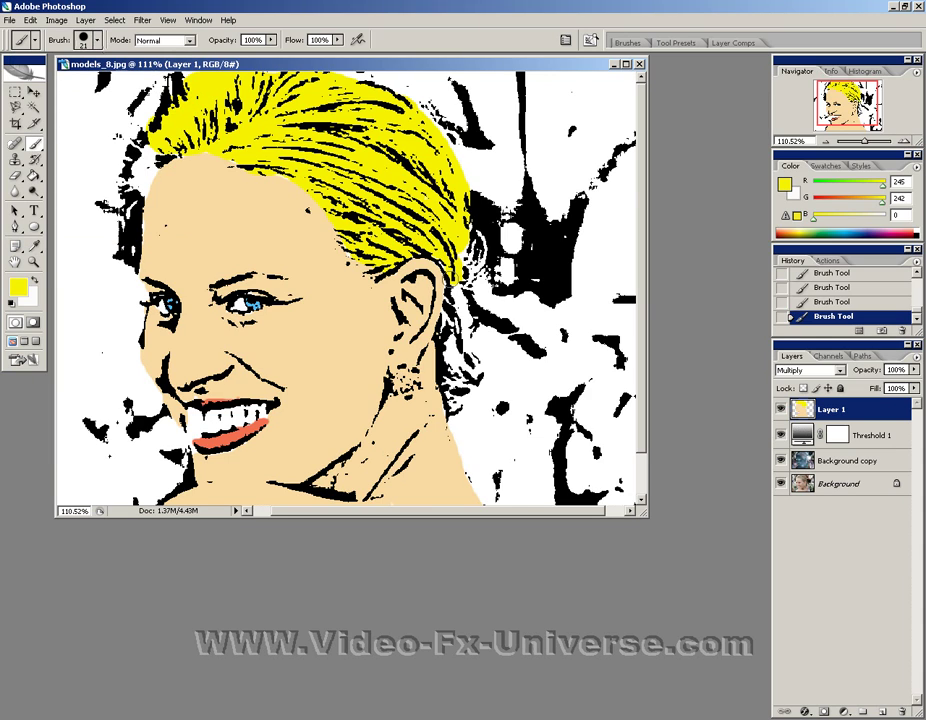
left_click_drag(296, 176, 324, 176)
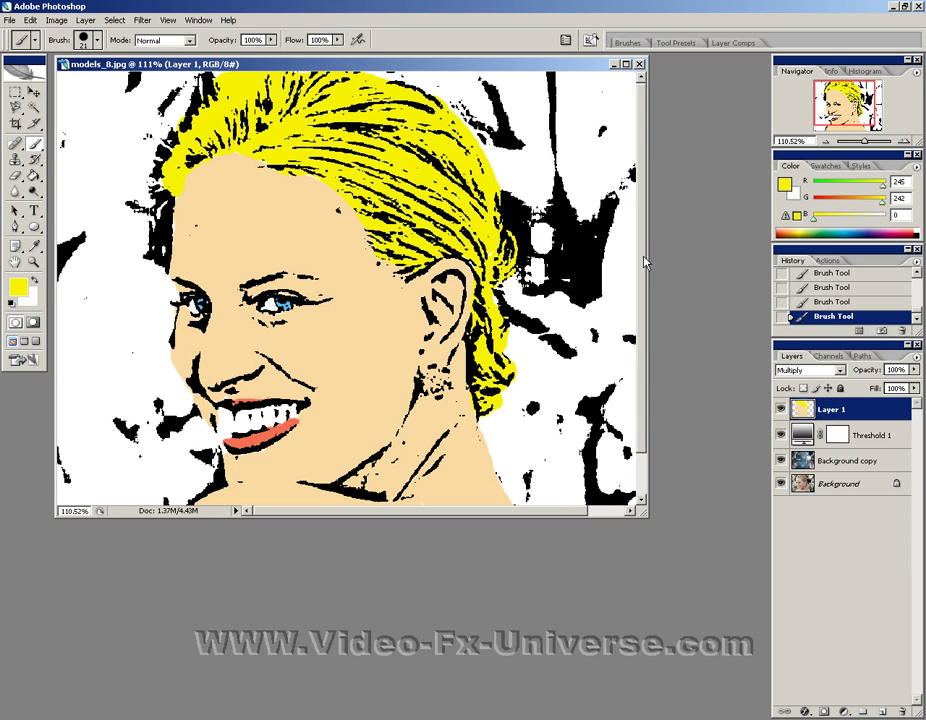
scroll(645, 262, "down", 2)
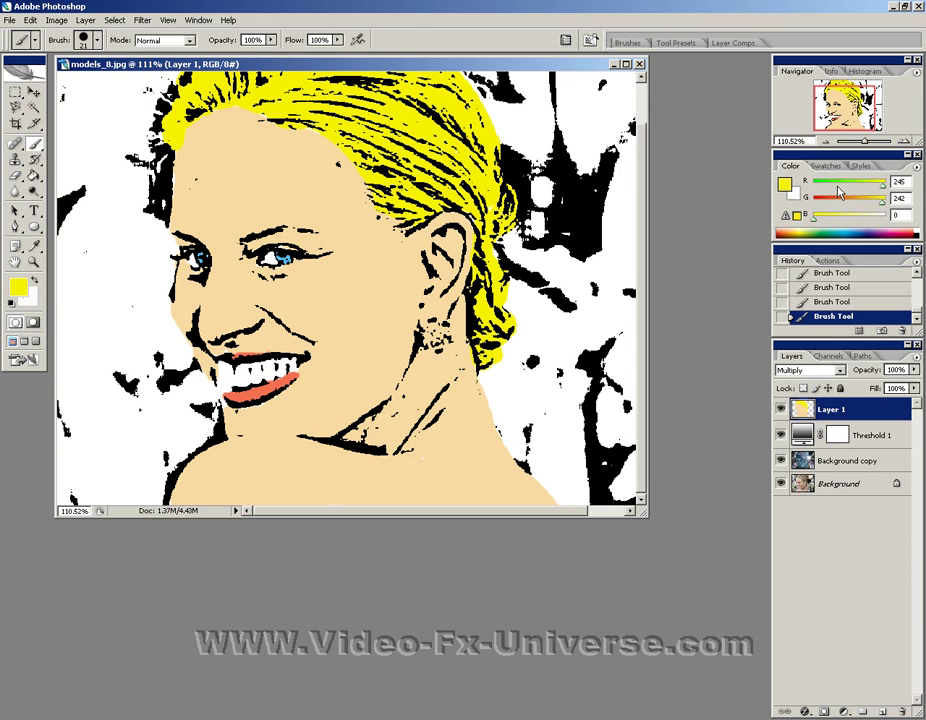
left_click_drag(868, 145, 875, 147)
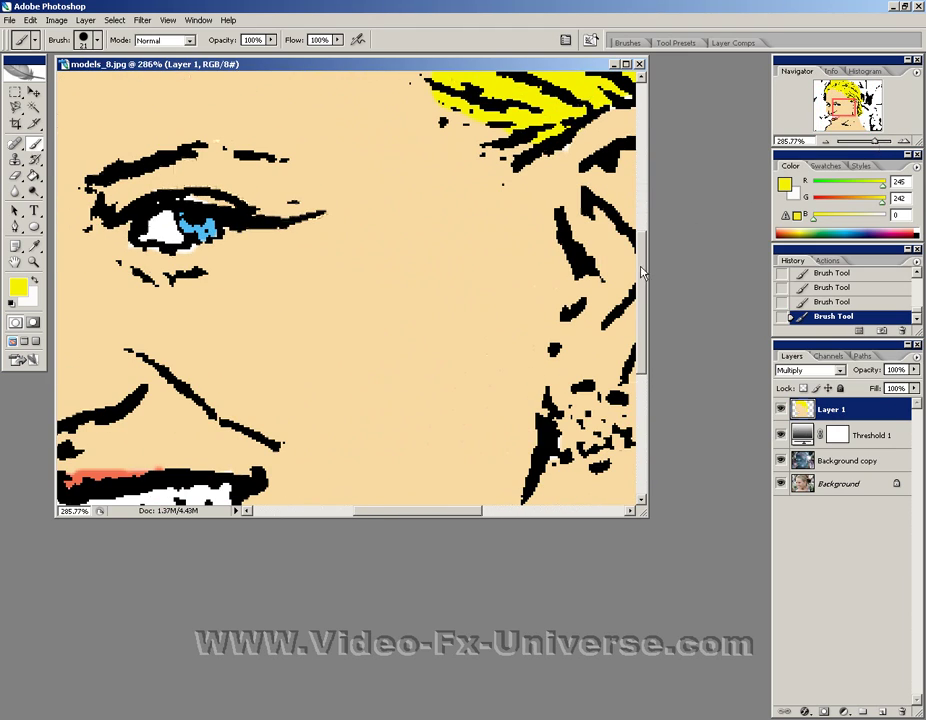
scroll(643, 270, "up", 3)
scroll(440, 515, "right", 5)
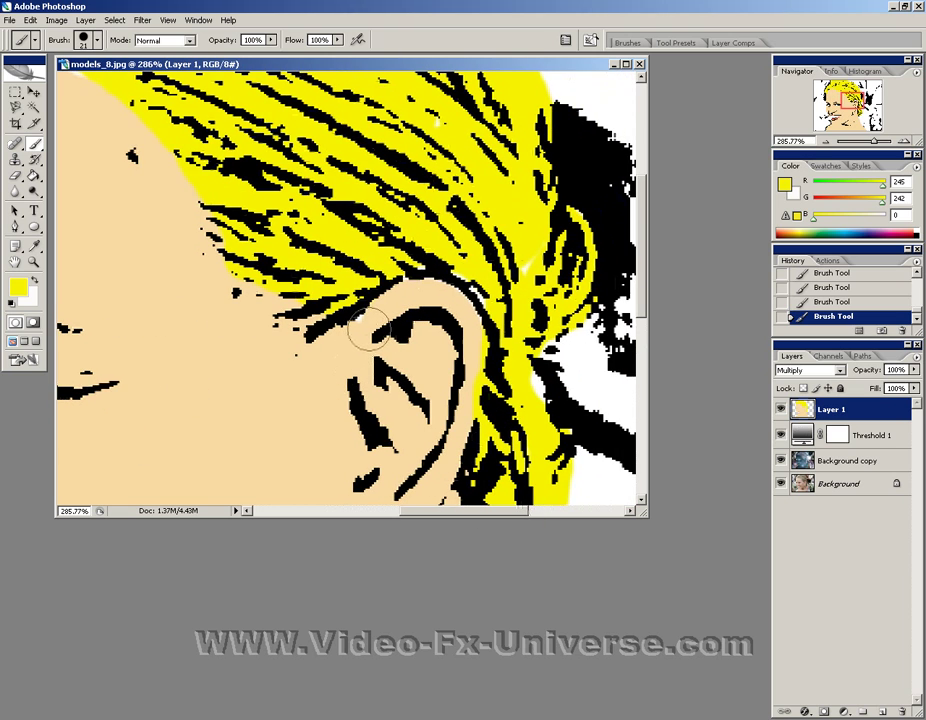
left_click_drag(645, 243, 641, 407)
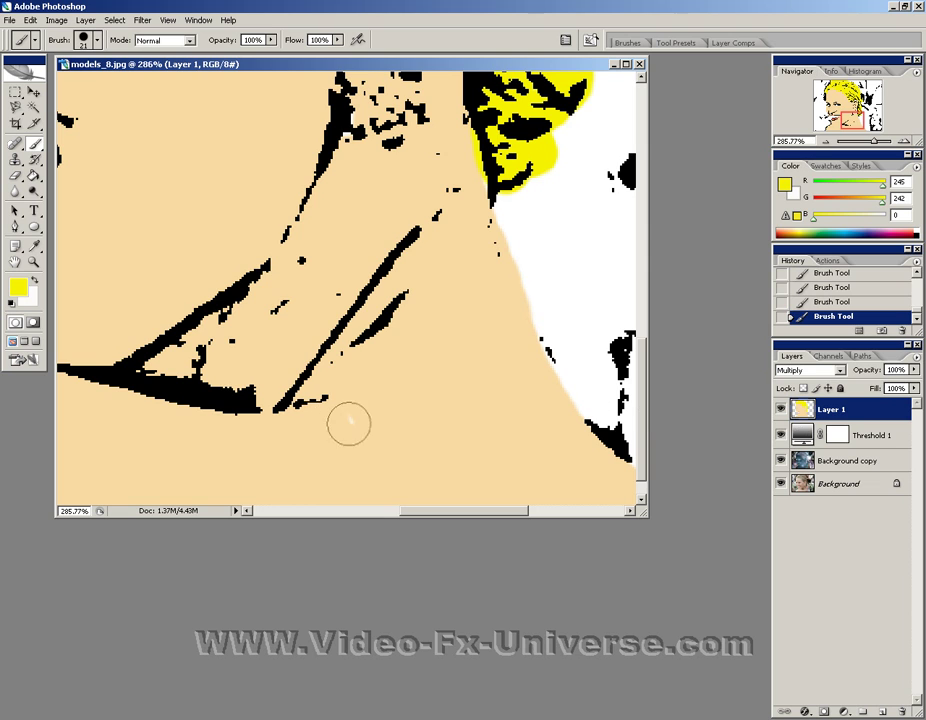
left_click_drag(420, 510, 352, 531)
left_click_drag(642, 405, 661, 200)
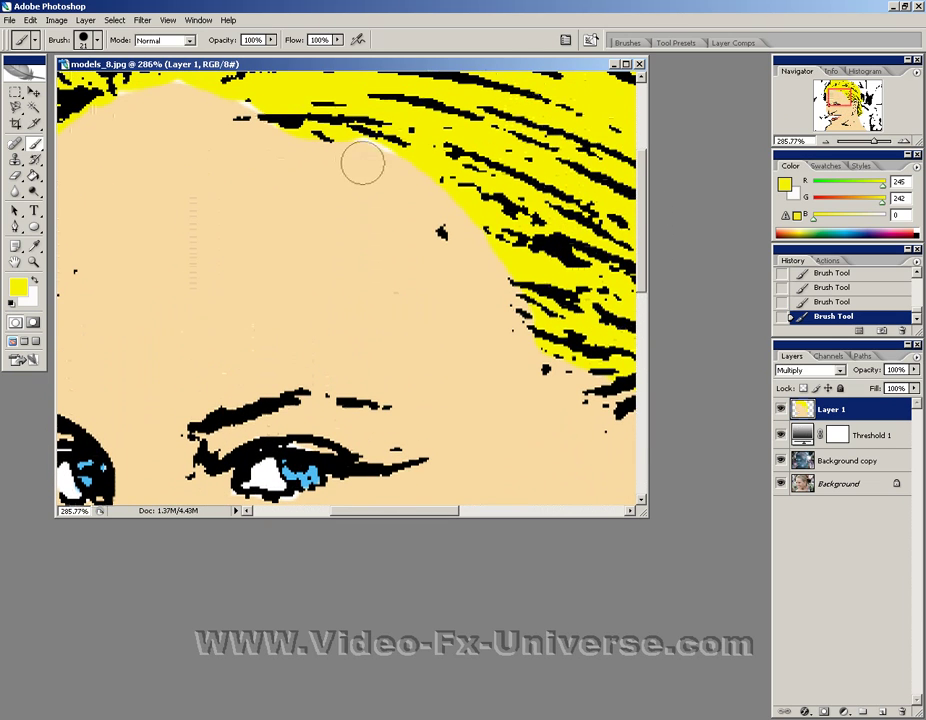
left_click_drag(389, 518, 473, 515)
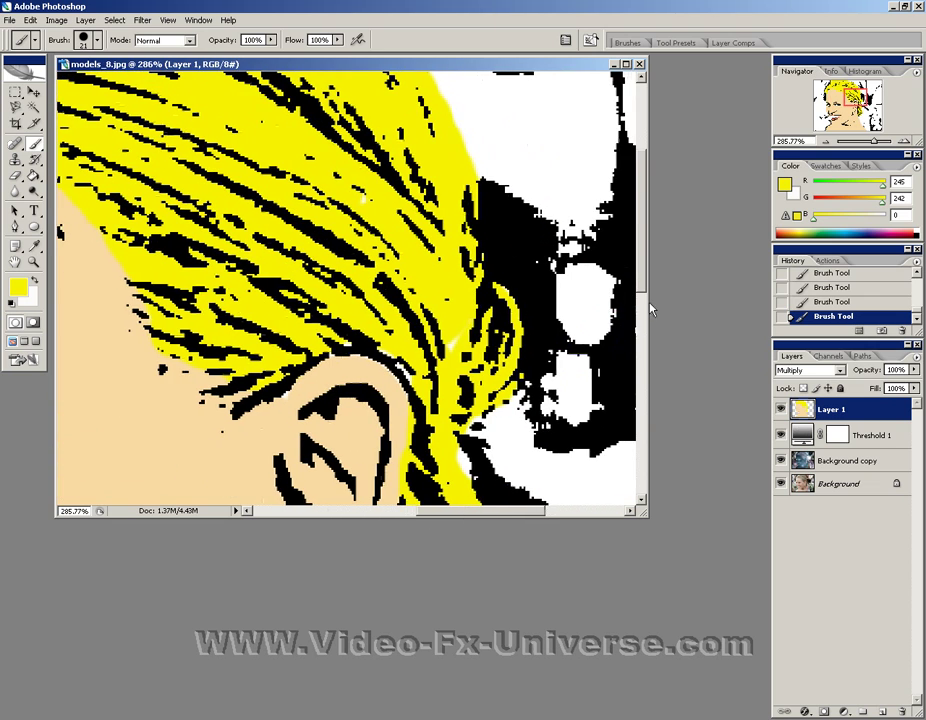
left_click_drag(640, 268, 659, 378)
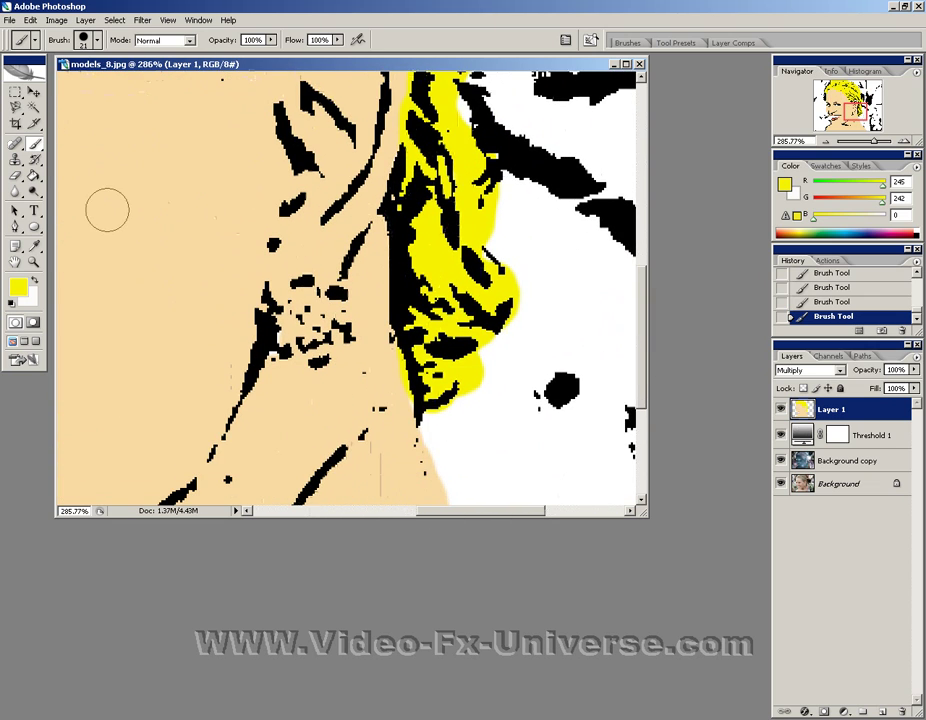
- Pick light grey c4c4c4 and paint the earring
left_click(18, 287)
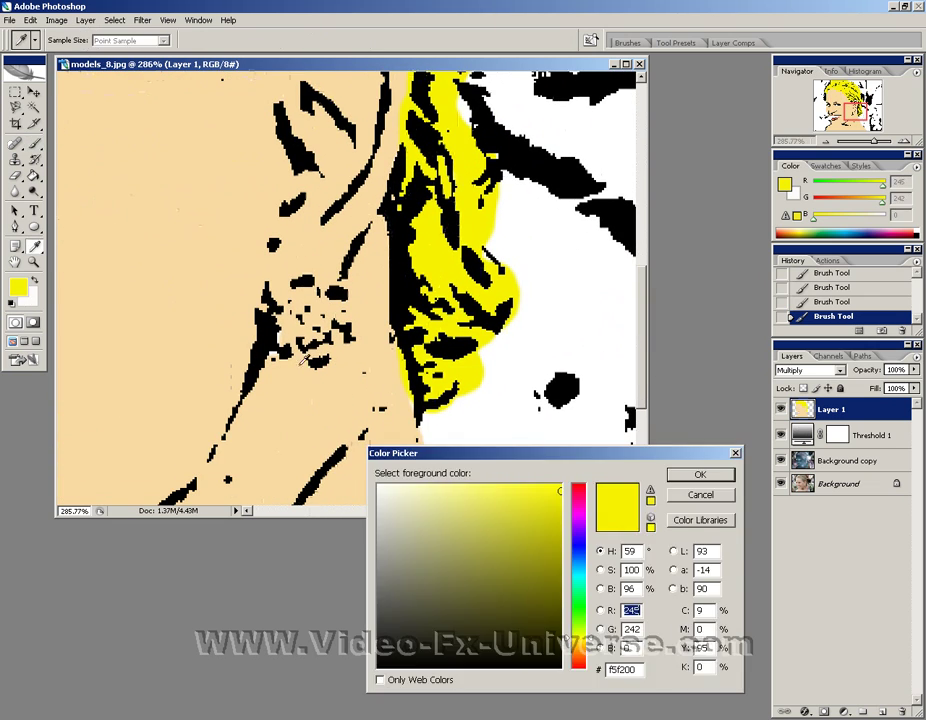
left_click_drag(563, 498, 559, 549)
left_click_drag(378, 563, 374, 526)
left_click(697, 475)
mouse_move(330, 318)
left_mouse_down()
mouse_move(300, 333)
mouse_move(300, 322)
mouse_move(325, 324)
mouse_move(313, 346)
mouse_move(298, 334)
mouse_move(325, 318)
left_mouse_up()
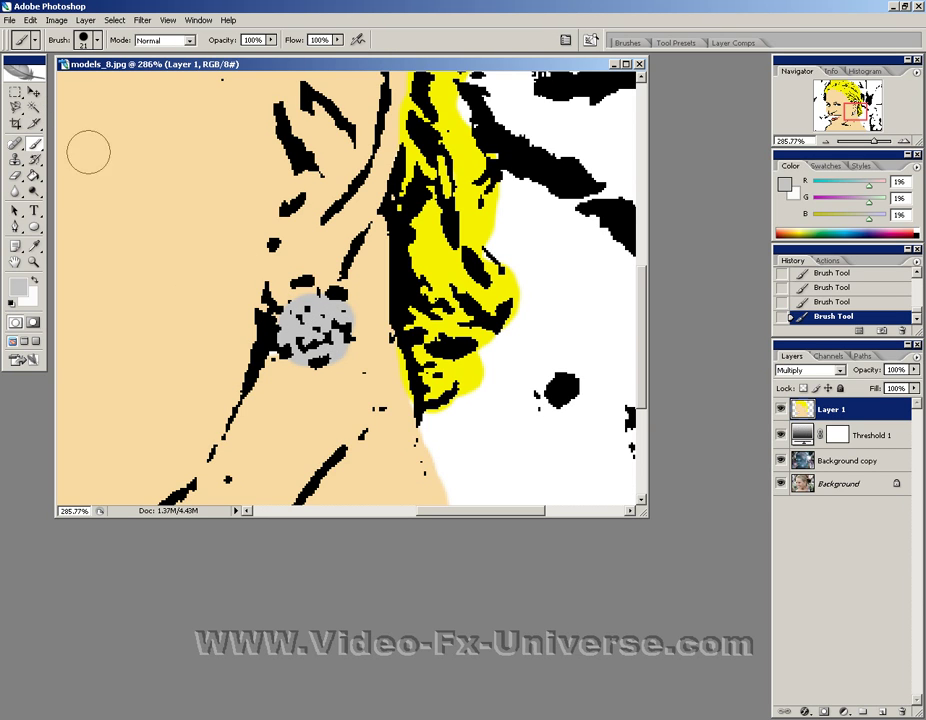
- Zoom out and set the paint colour to golden yellow #f6d44a
left_click_drag(874, 141, 862, 144)
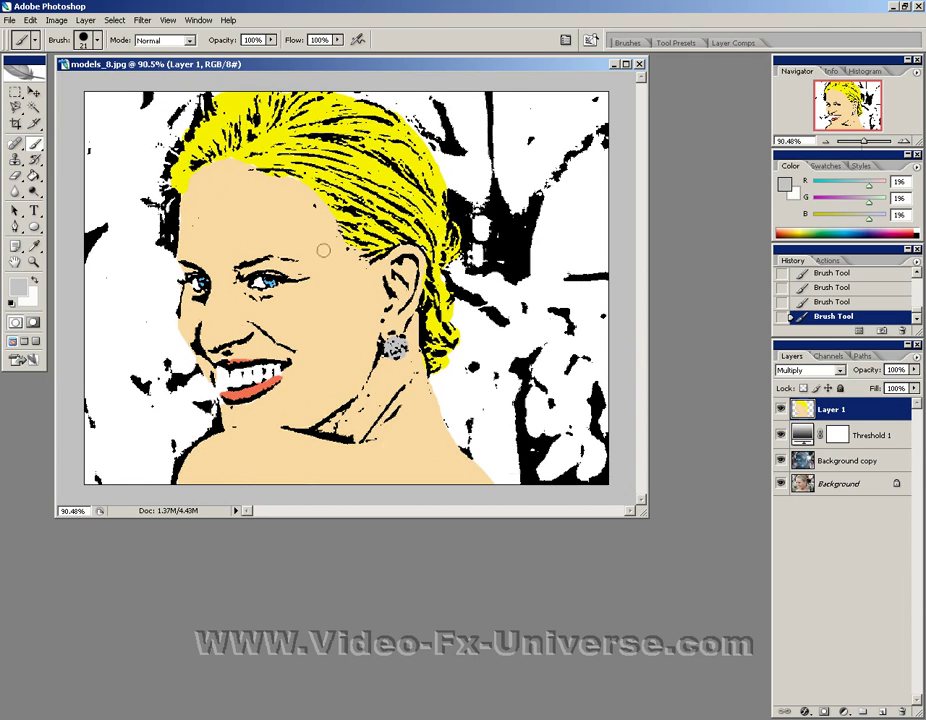
left_click(17, 286)
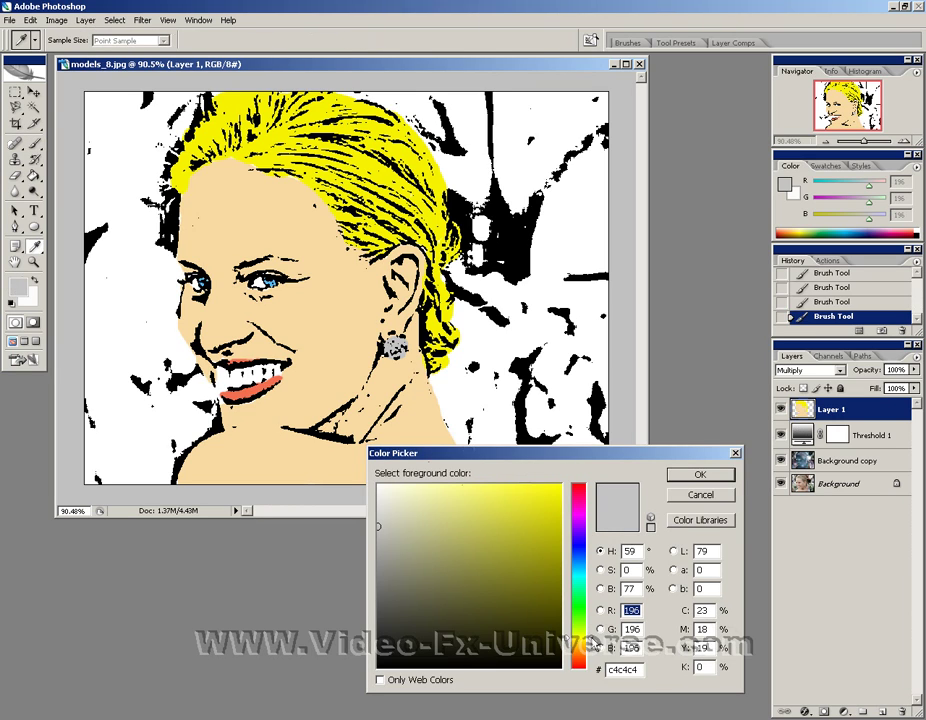
left_click_drag(591, 641, 593, 647)
mouse_move(483, 487)
left_mouse_down()
mouse_move(525, 488)
mouse_move(506, 490)
left_mouse_up()
left_click(685, 477)
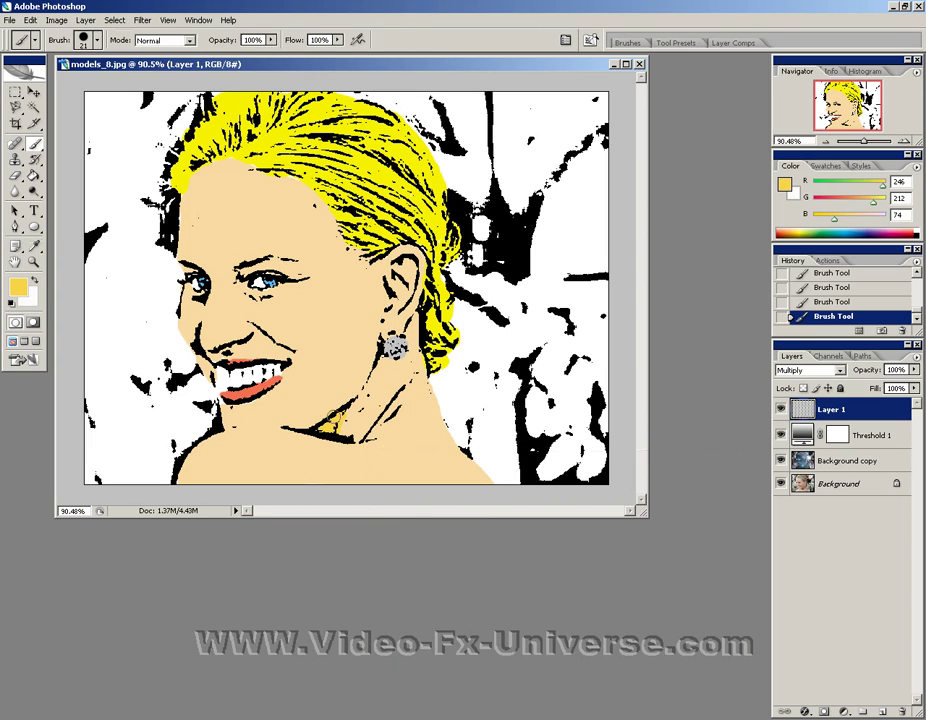
- Deepen the foreground yellow to #f1c92b and undo the last three paint strokes
left_click(17, 288)
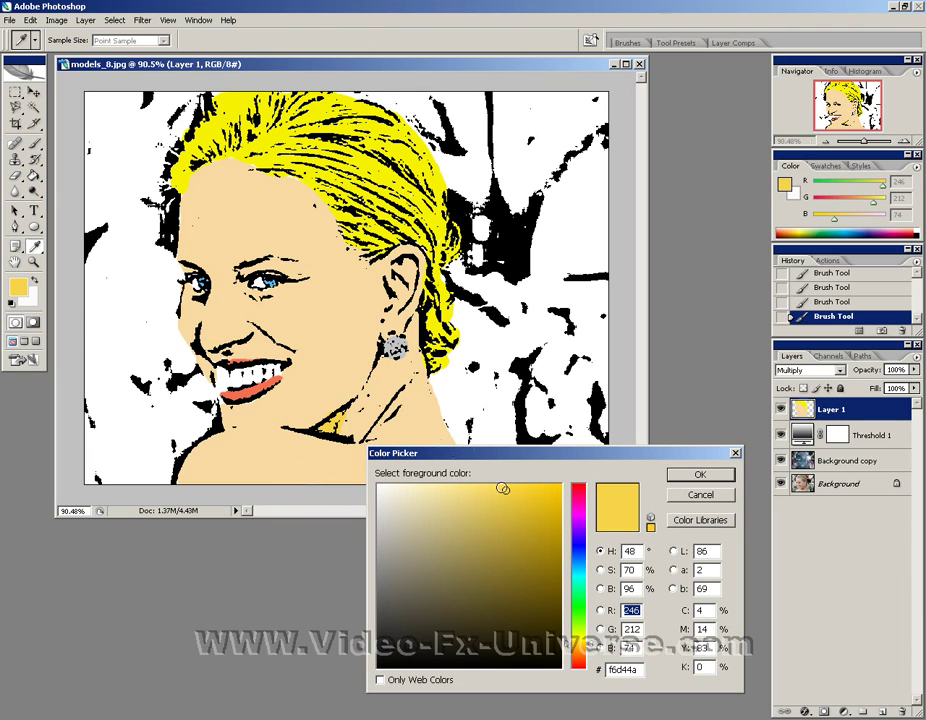
left_click_drag(504, 488, 529, 494)
key("Return")
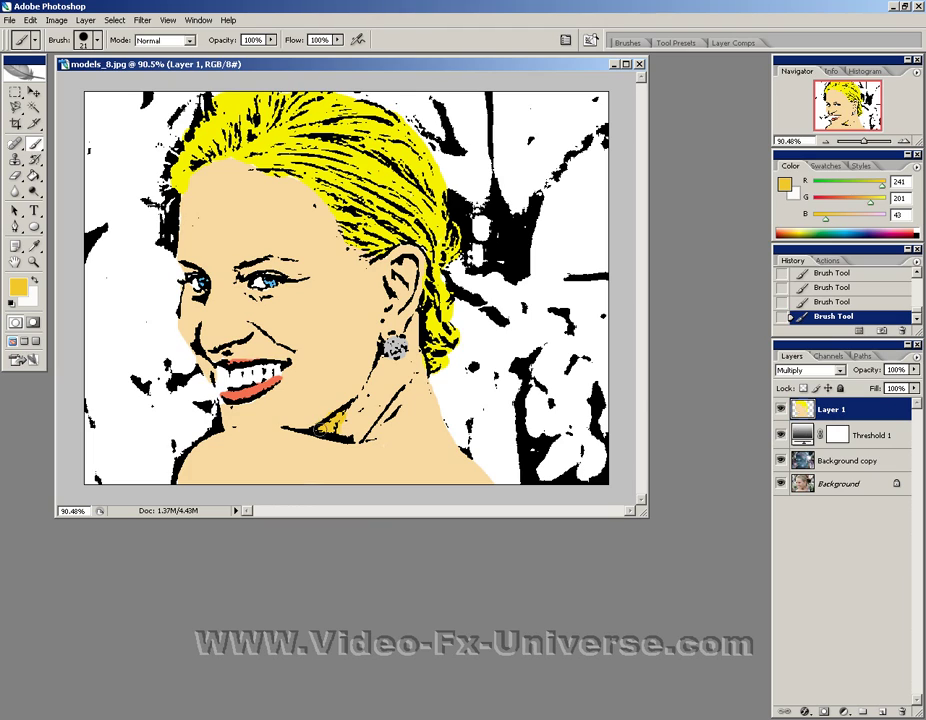
key("ctrl+alt+z")
key("ctrl+alt+z")
key("ctrl+alt+z")
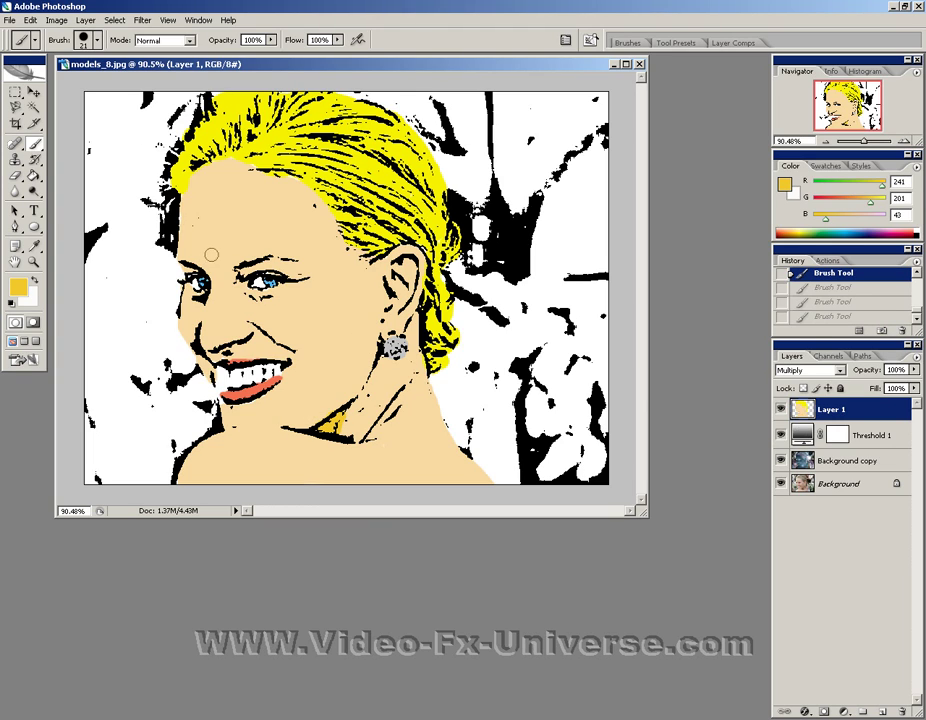
- Paint a thin yellow line along the nose-to-mouth crease with an 8 px brush
left_click_drag(866, 143, 873, 142)
left_click_drag(474, 518, 391, 537)
left_click(78, 38)
left_click_drag(30, 83, 24, 82)
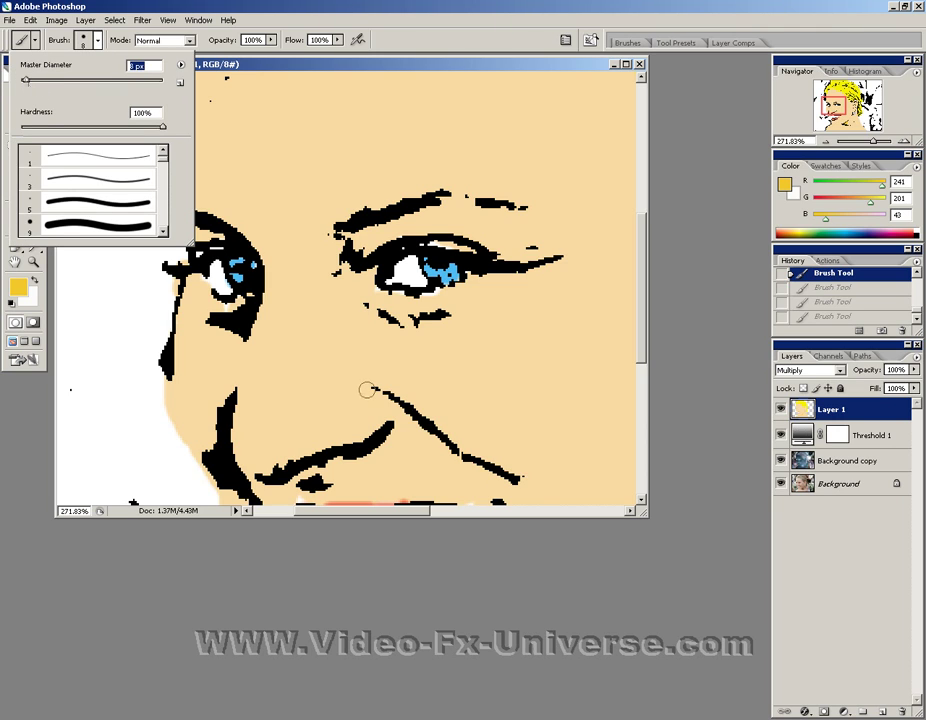
left_click(78, 37)
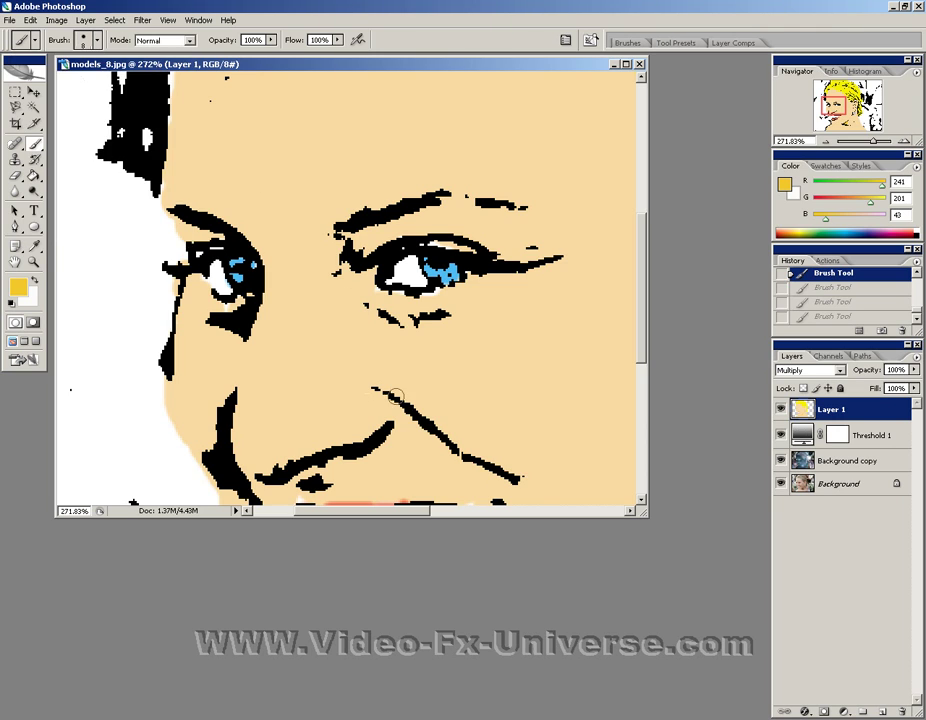
mouse_move(368, 386)
left_mouse_down()
mouse_move(333, 393)
mouse_move(374, 386)
mouse_move(525, 480)
left_mouse_up()
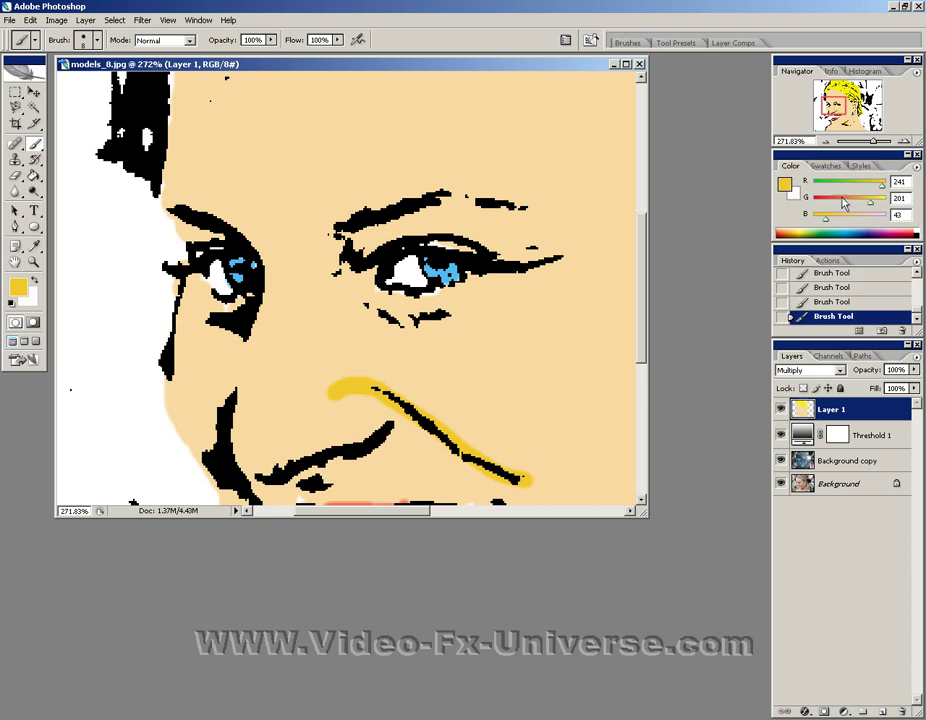
left_click_drag(875, 143, 866, 146)
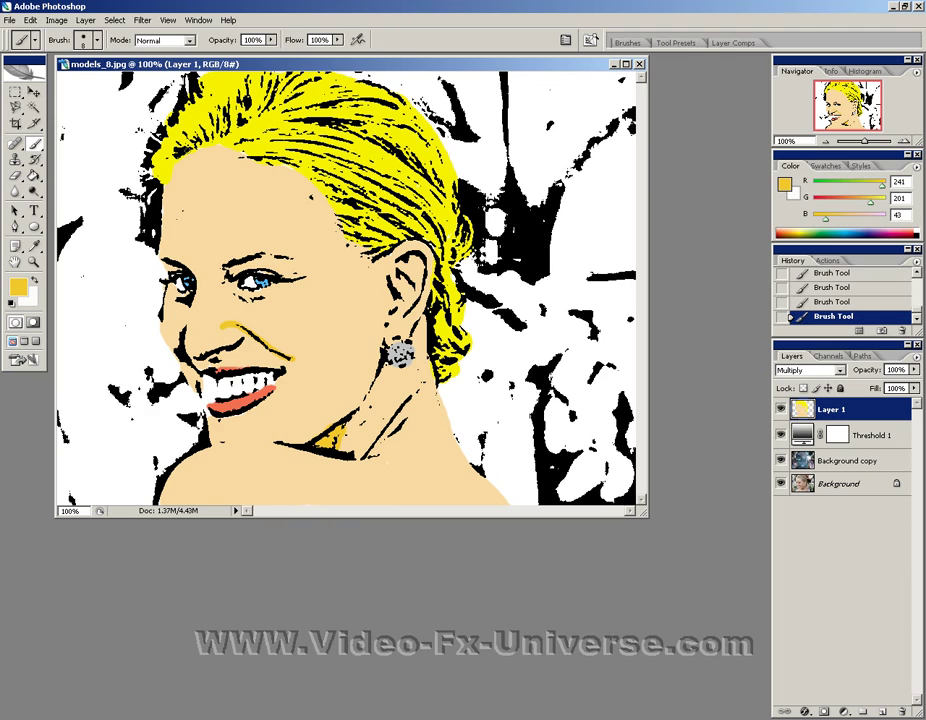
- Apply the Sketch > Halftone Pattern filter with Size 2, Contrast 50 and Dot pattern type
left_click(144, 21)
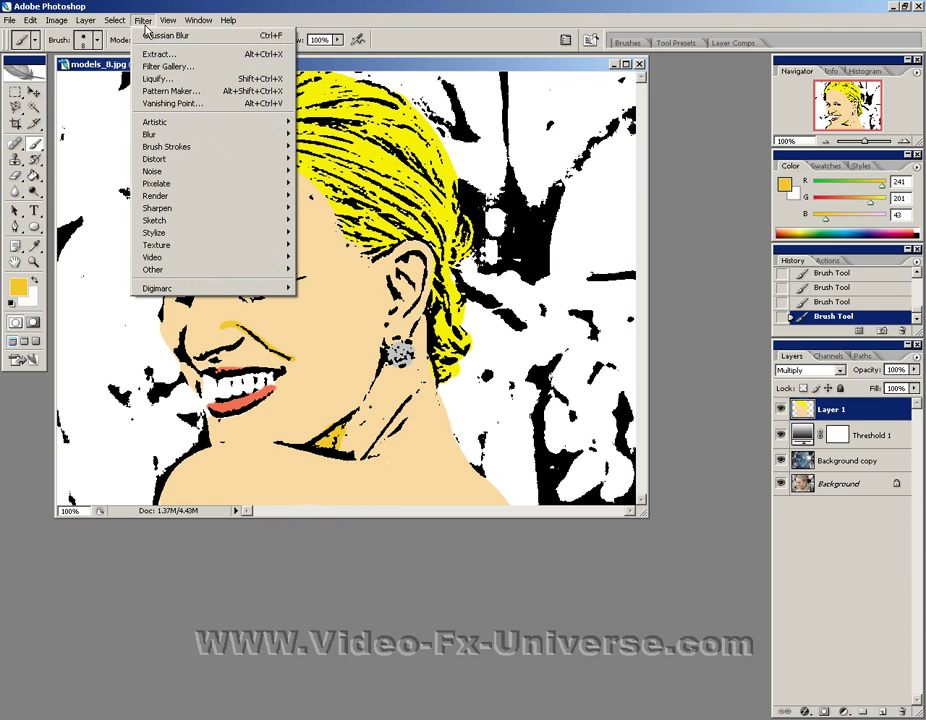
mouse_move(165, 219)
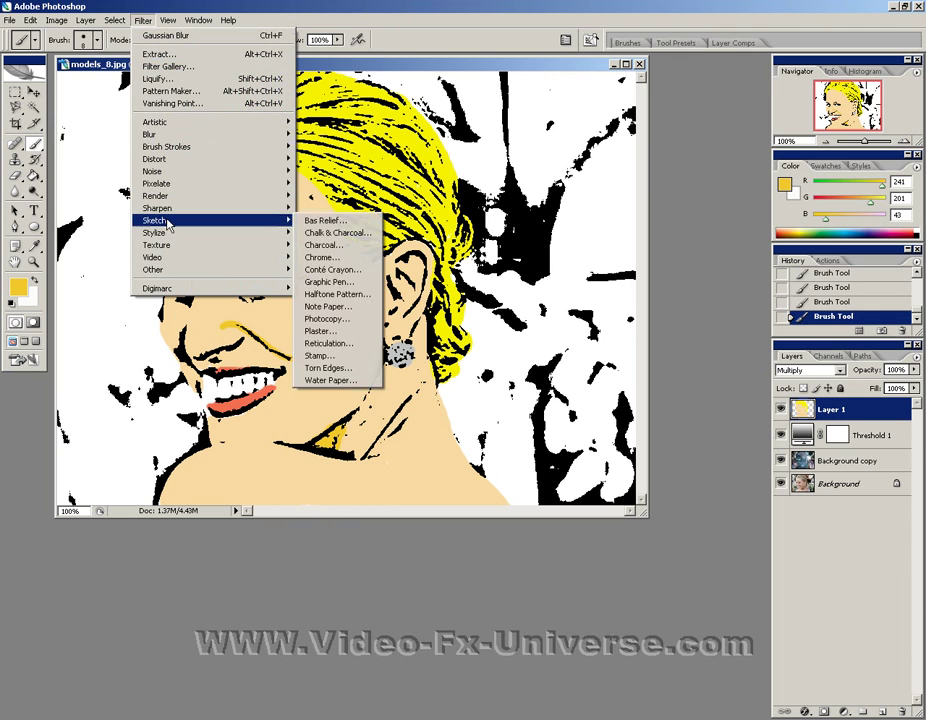
left_click(343, 296)
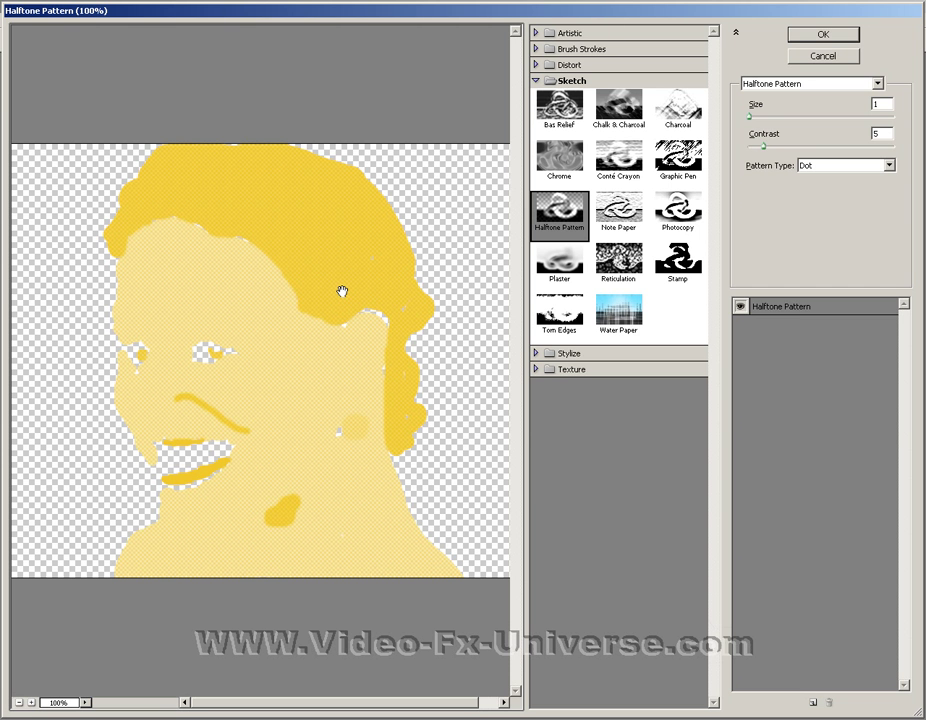
type("2")
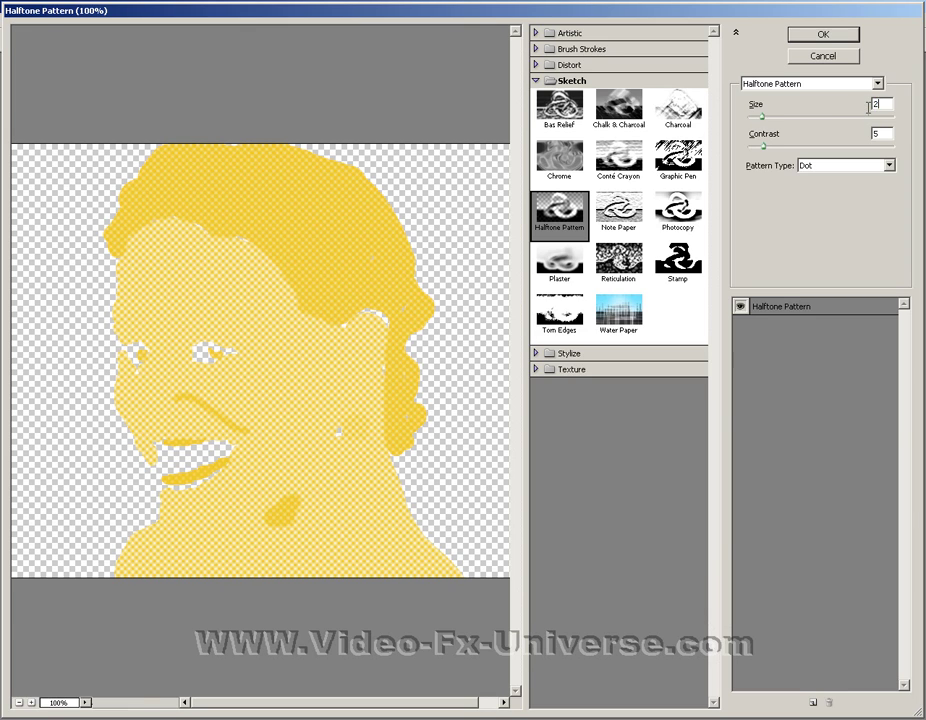
left_click(881, 133)
type("50")
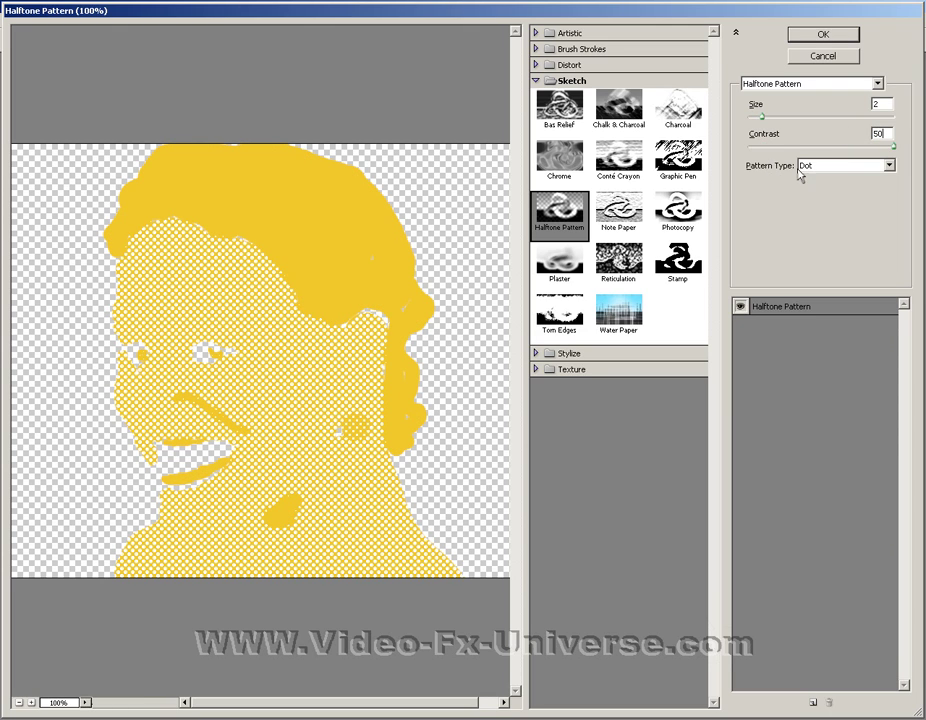
left_click(826, 35)
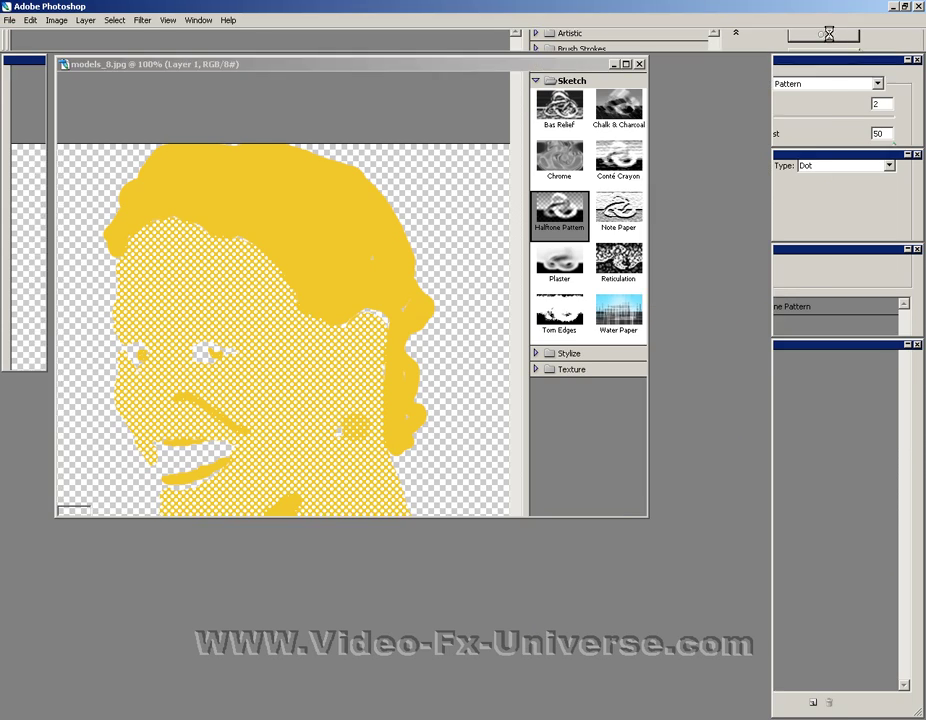